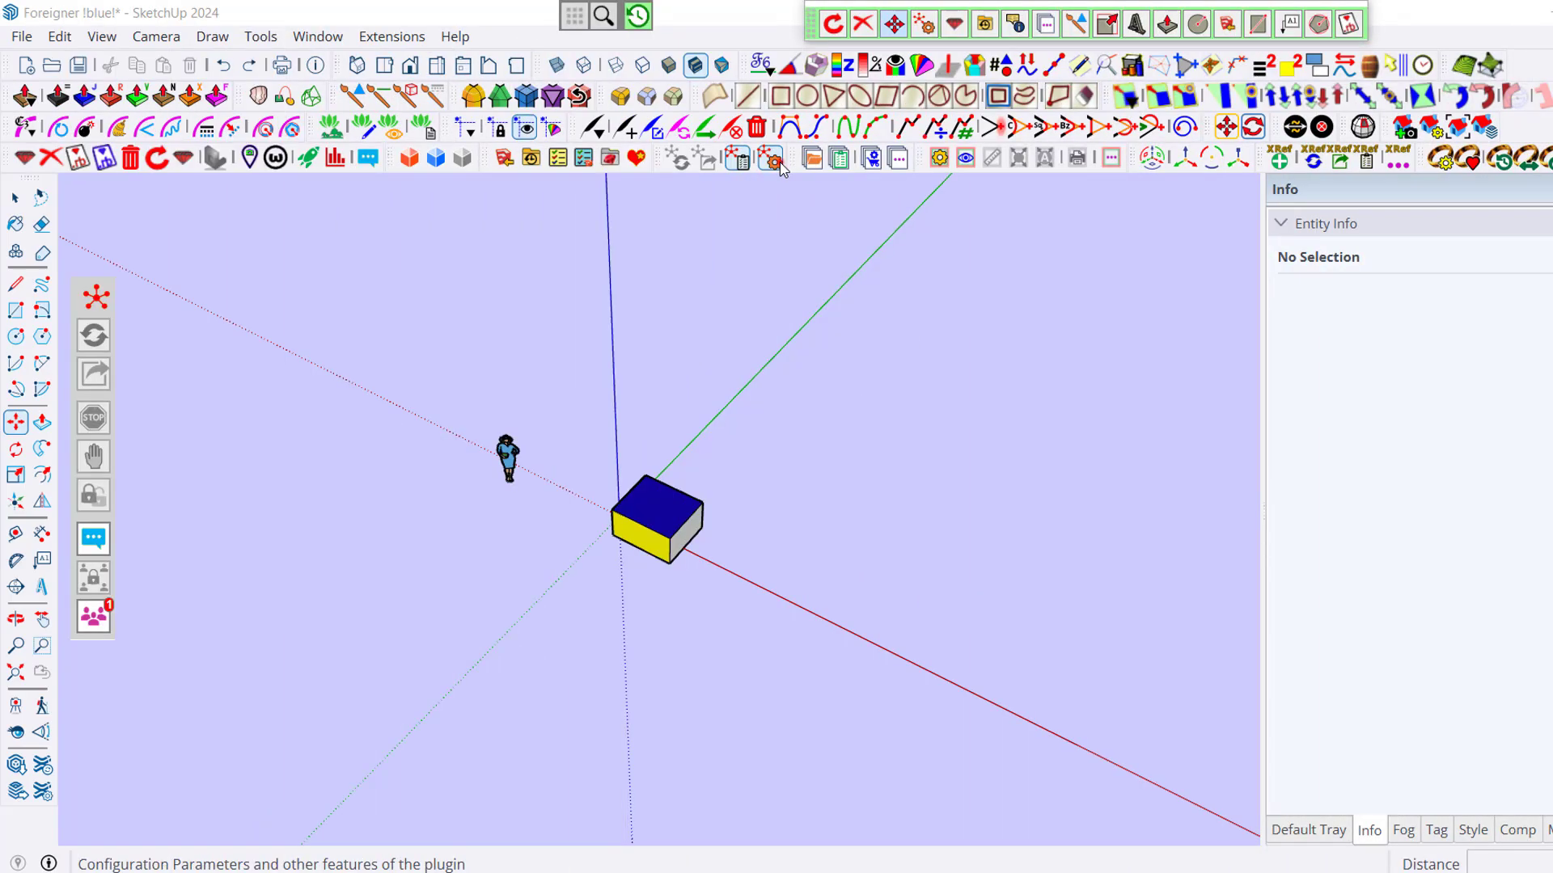
- Start a FredoConnect foreign-object import of MyDWG.dwg using the 3D Autocad (DWG/DXF) type
{"action": "left_click", "coordinate": [639, 124]}
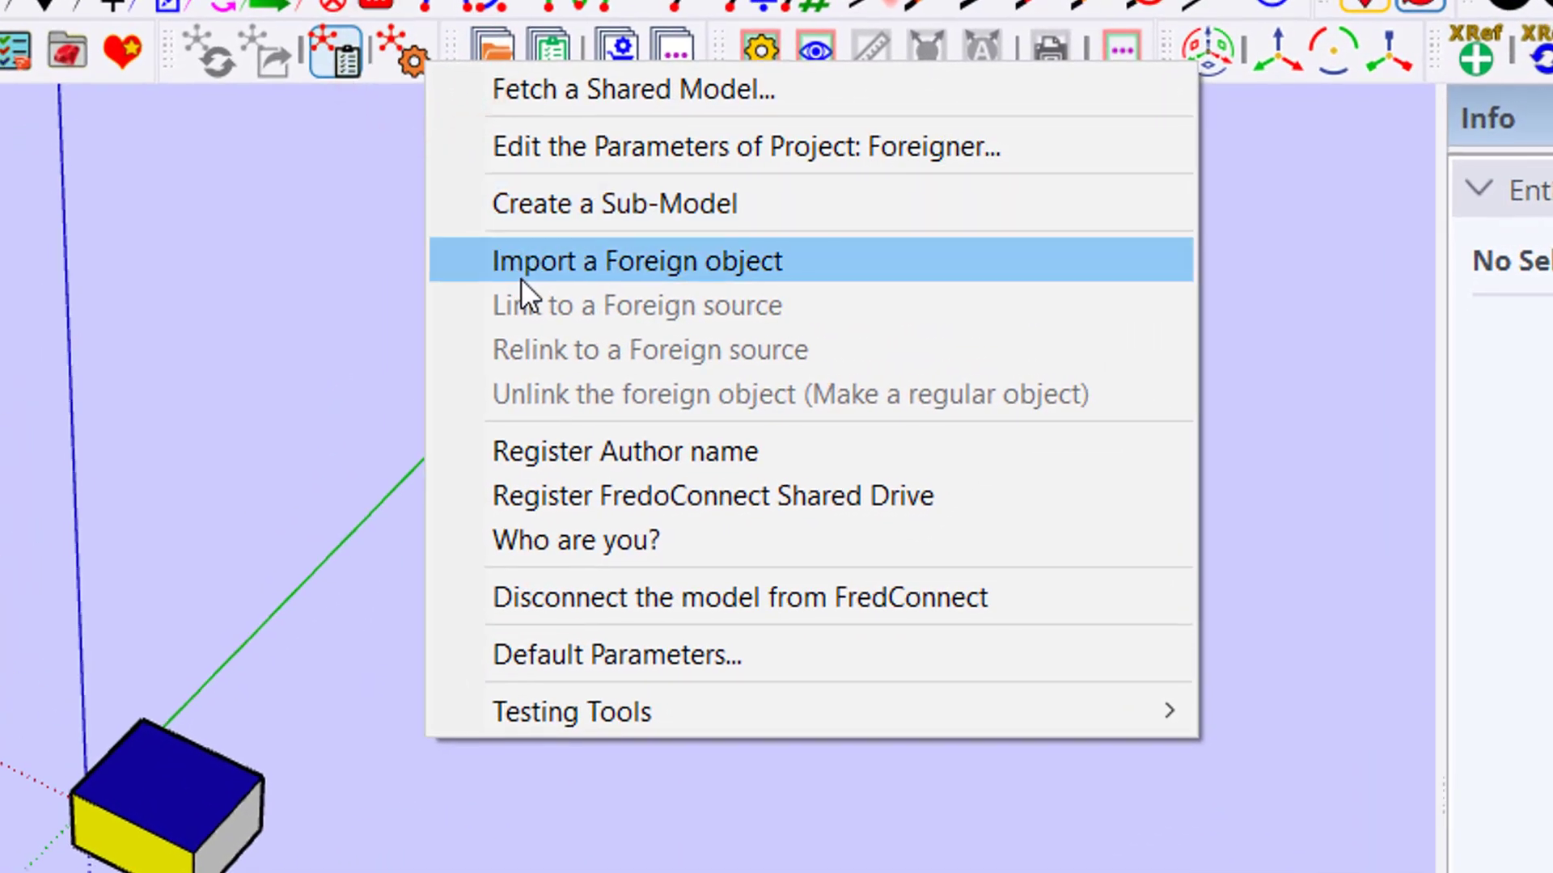
{"action": "left_click", "coordinate": [519, 278]}
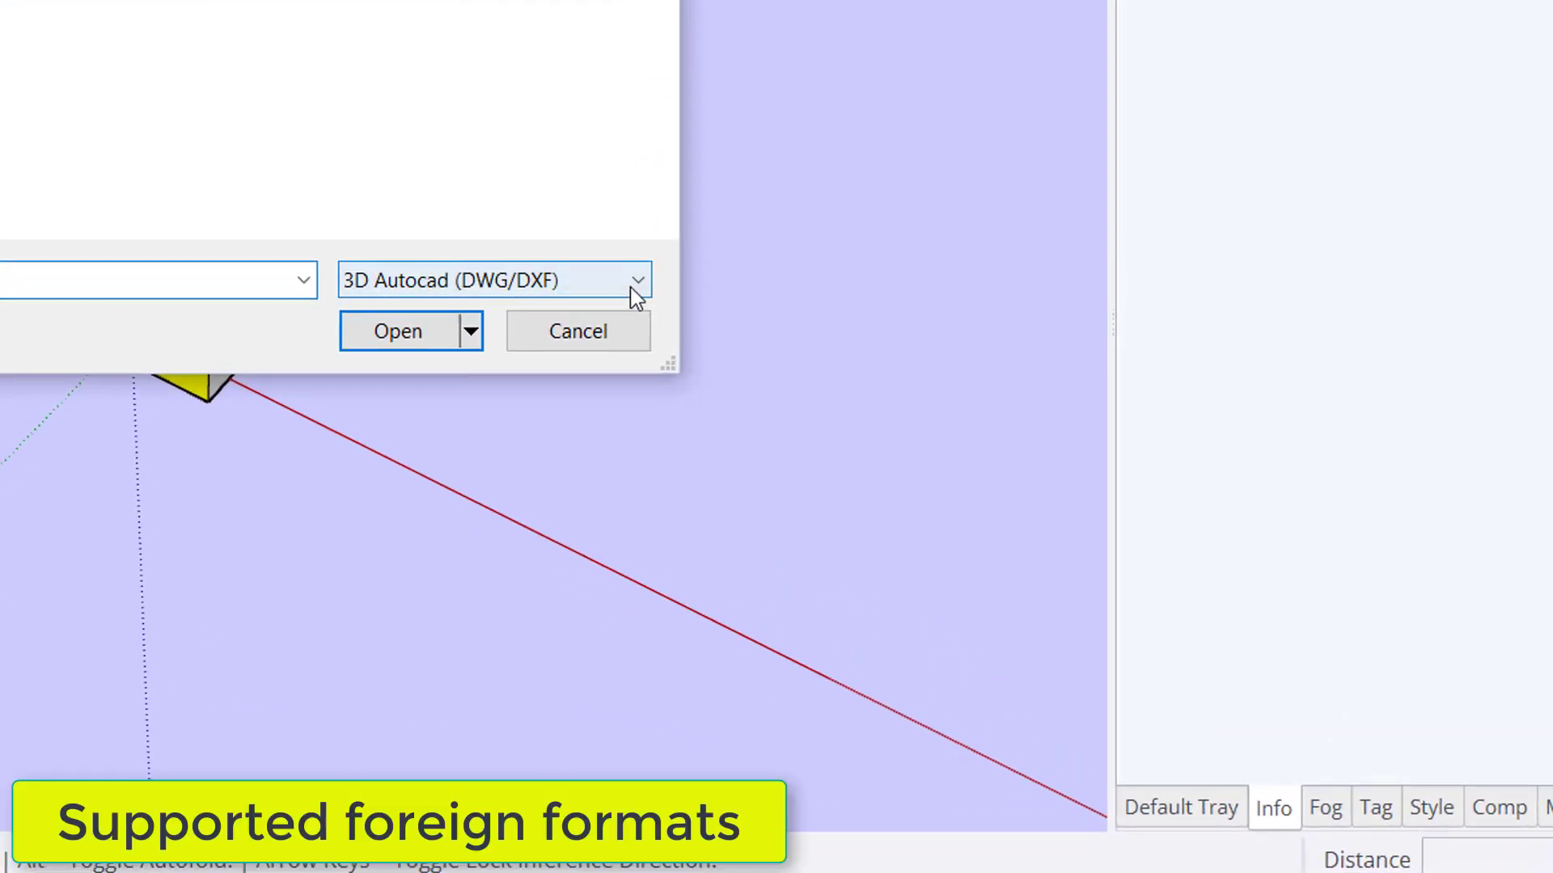
{"action": "left_click", "coordinate": [636, 283]}
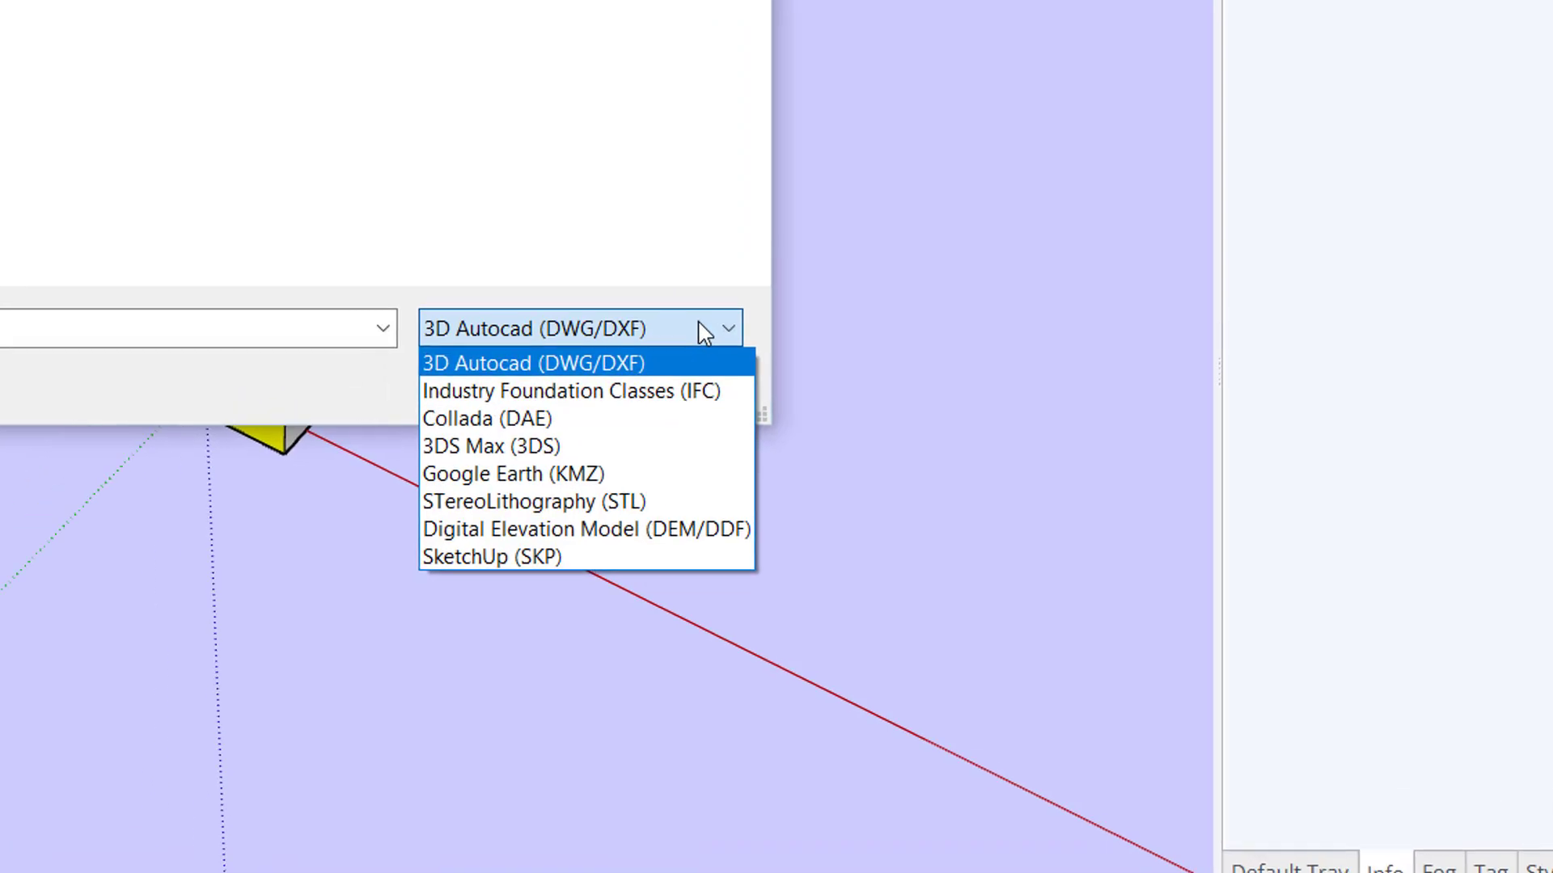
{"action": "left_click", "coordinate": [635, 283]}
{"action": "left_click", "coordinate": [362, 113]}
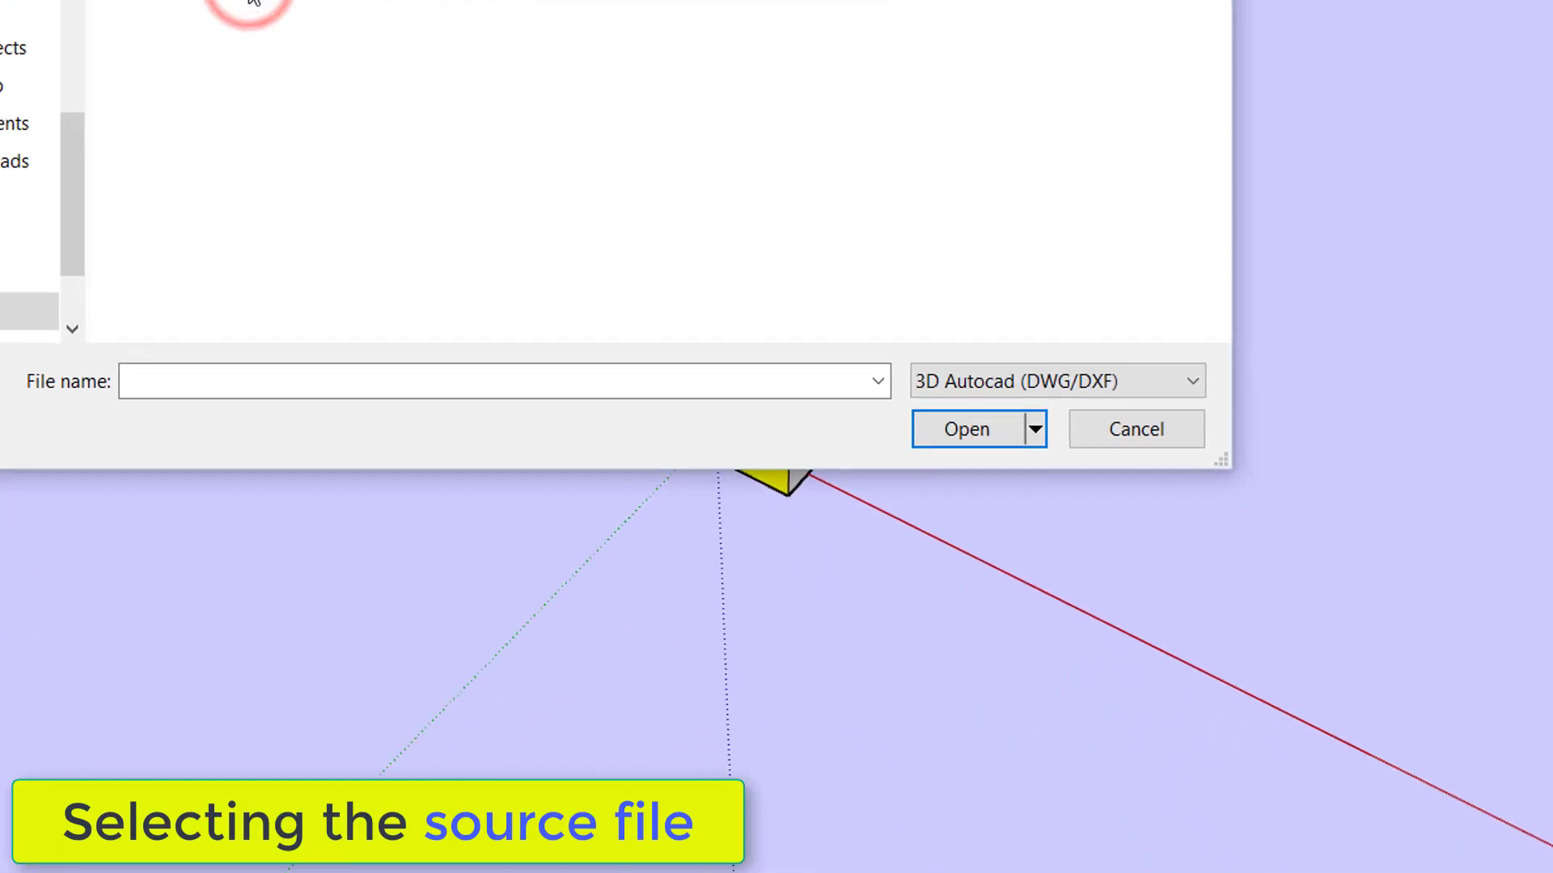
{"action": "double_click", "coordinate": [361, 113]}
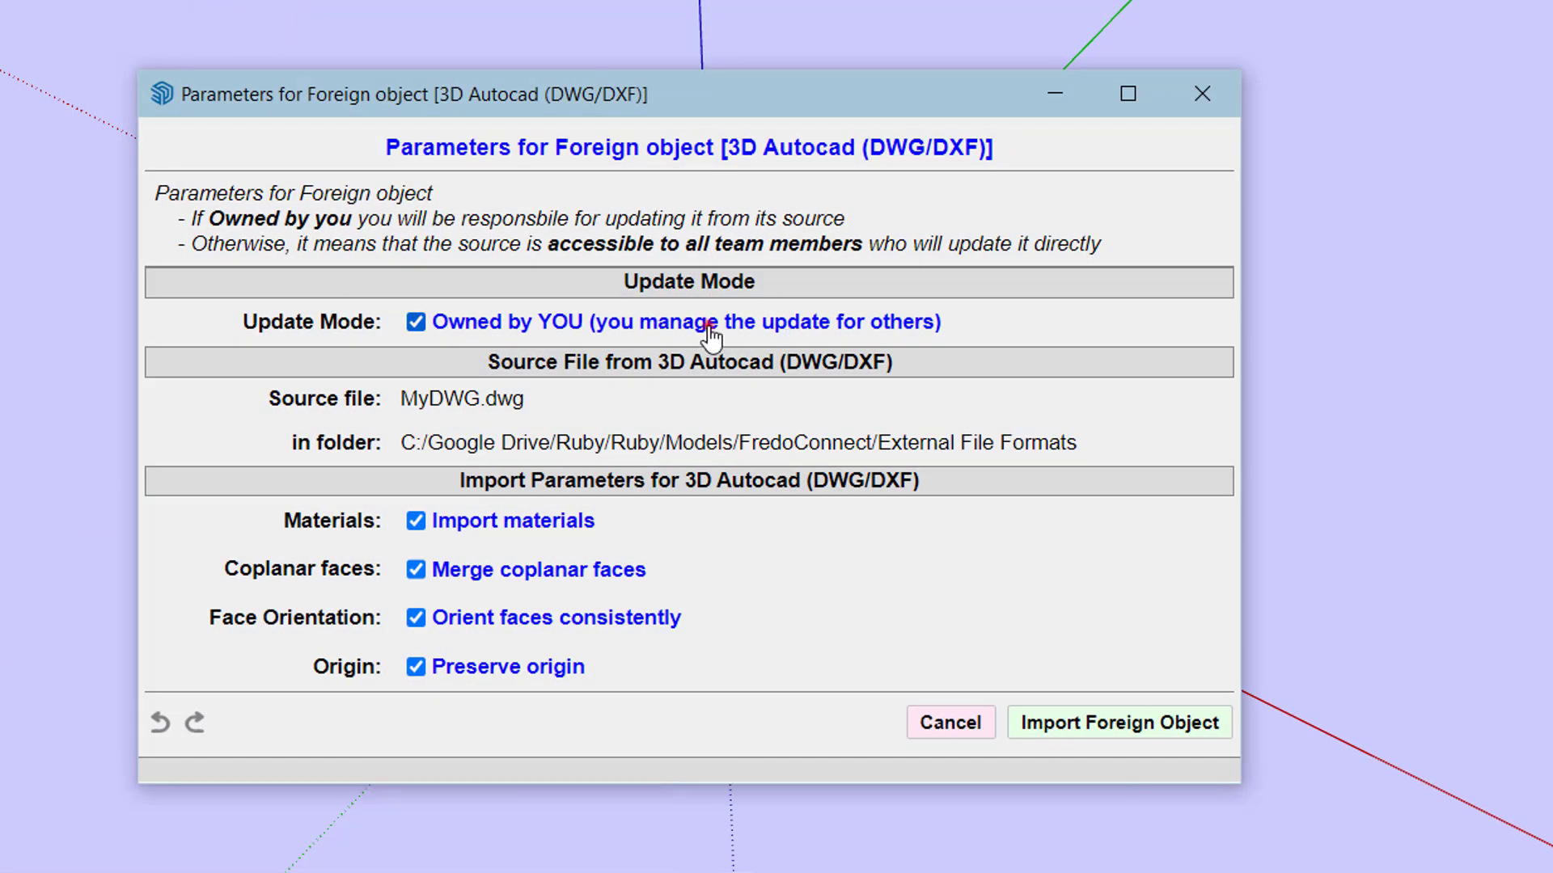
- Keep the DWG owned by you, import it, and place it right of the box
{"action": "left_click", "coordinate": [710, 327]}
{"action": "left_click", "coordinate": [709, 330]}
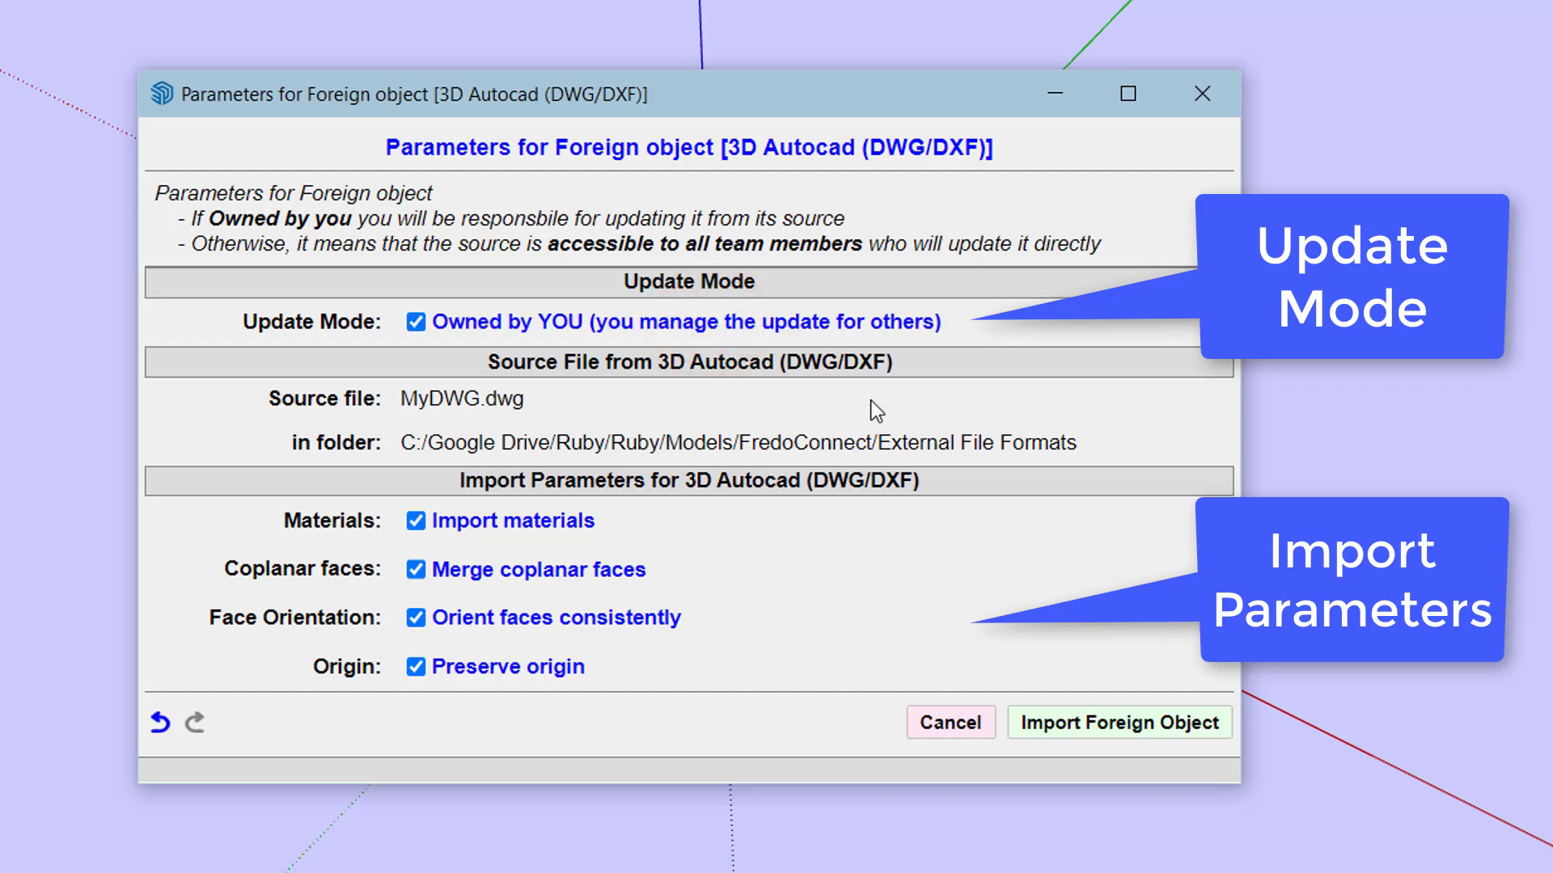
{"action": "left_click", "coordinate": [1164, 732]}
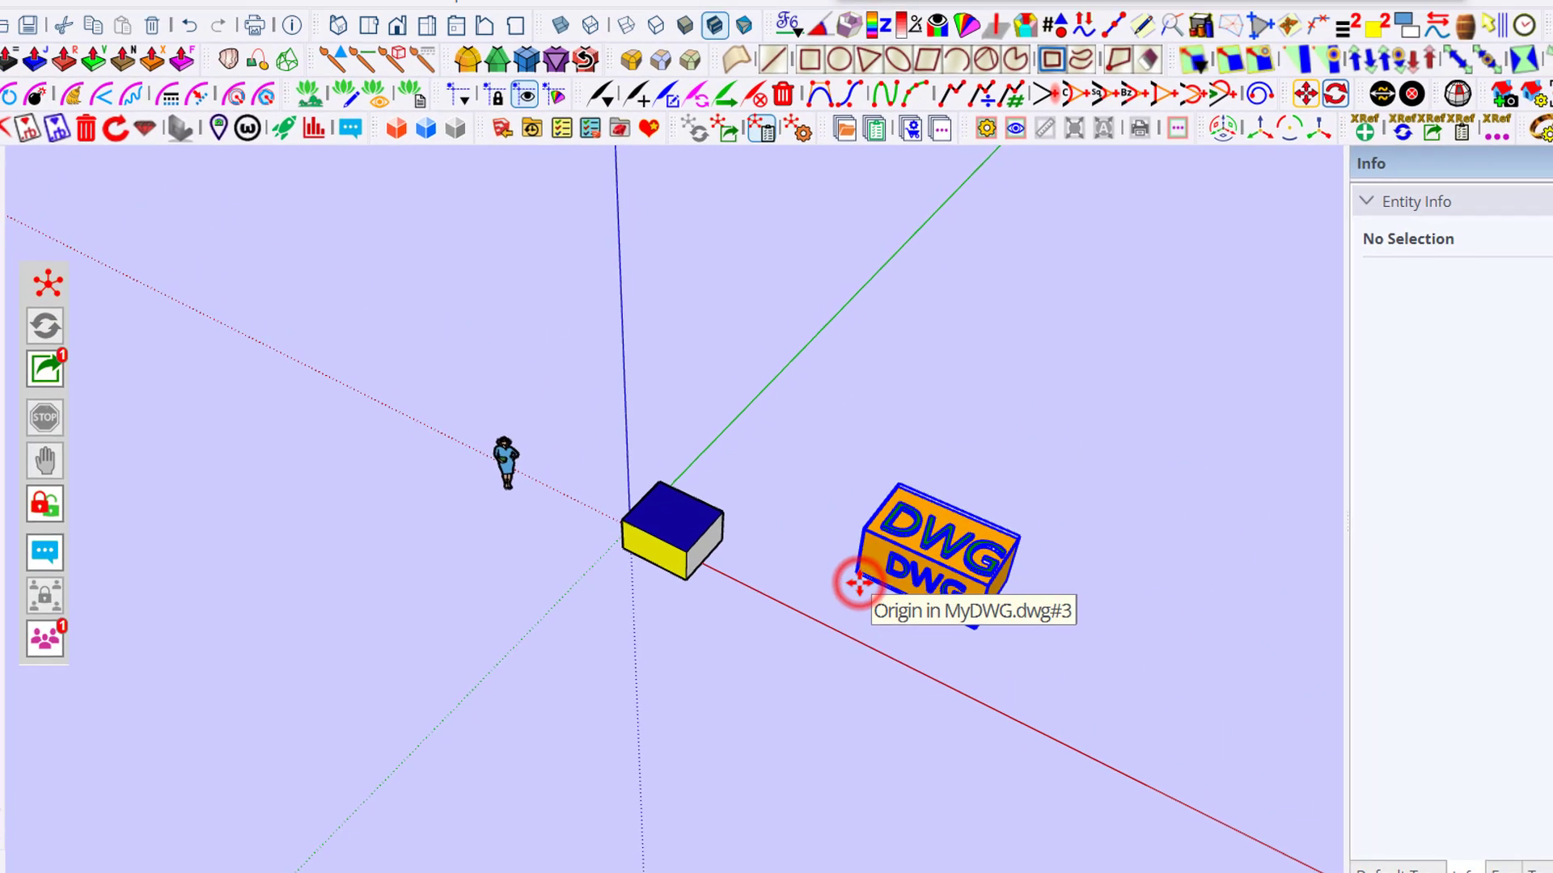
{"action": "left_click", "coordinate": [851, 581]}
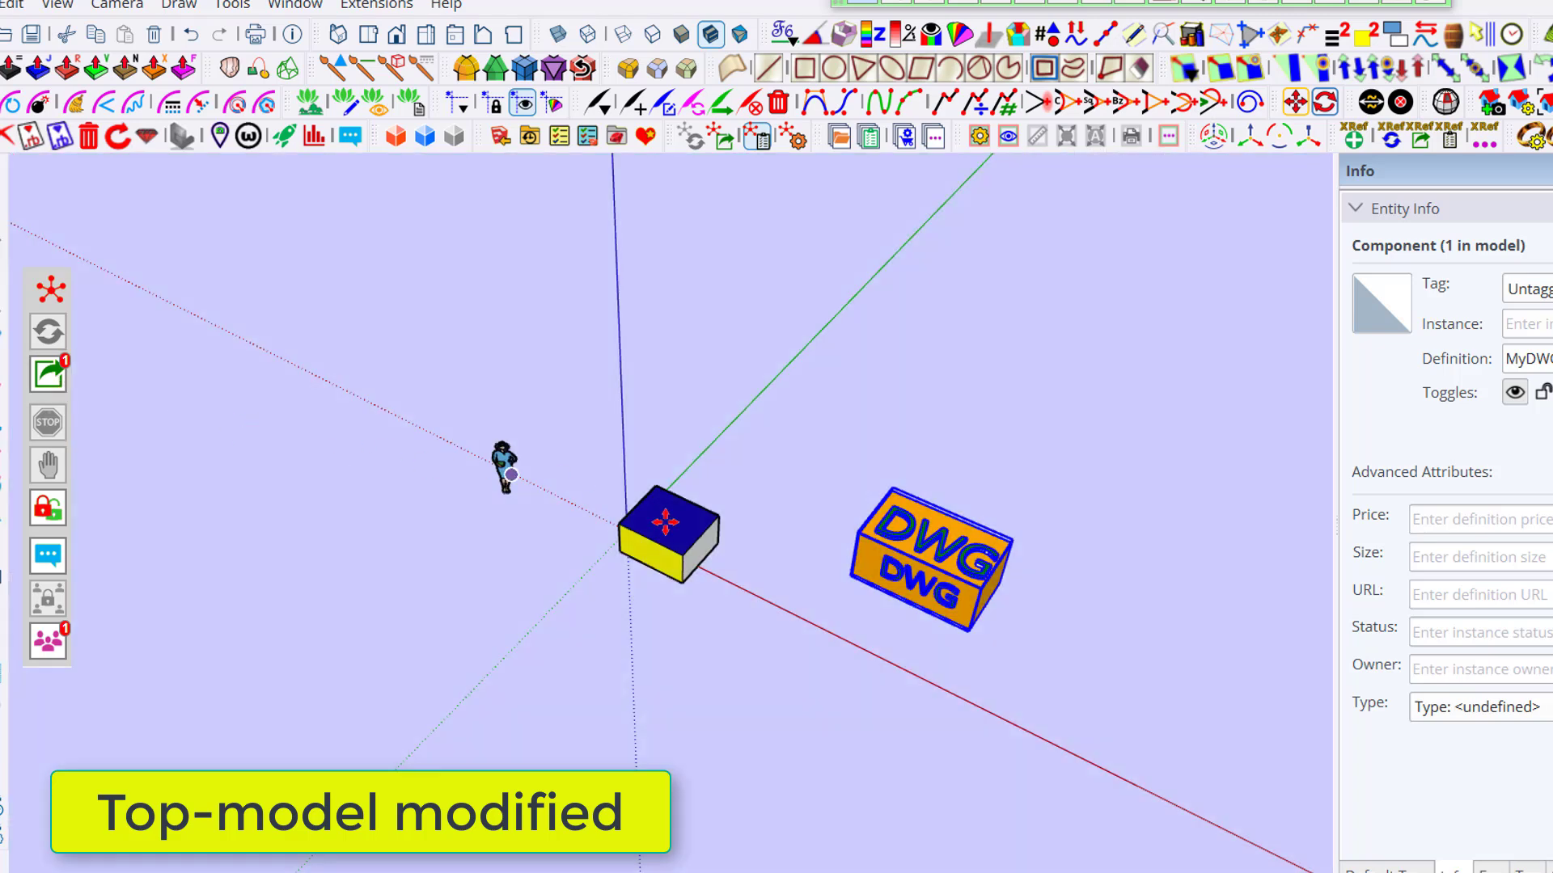
- Import MyIFC.ifc as an IFC foreign object with 'Owned by YOU' unchecked
{"action": "left_click", "coordinate": [798, 141]}
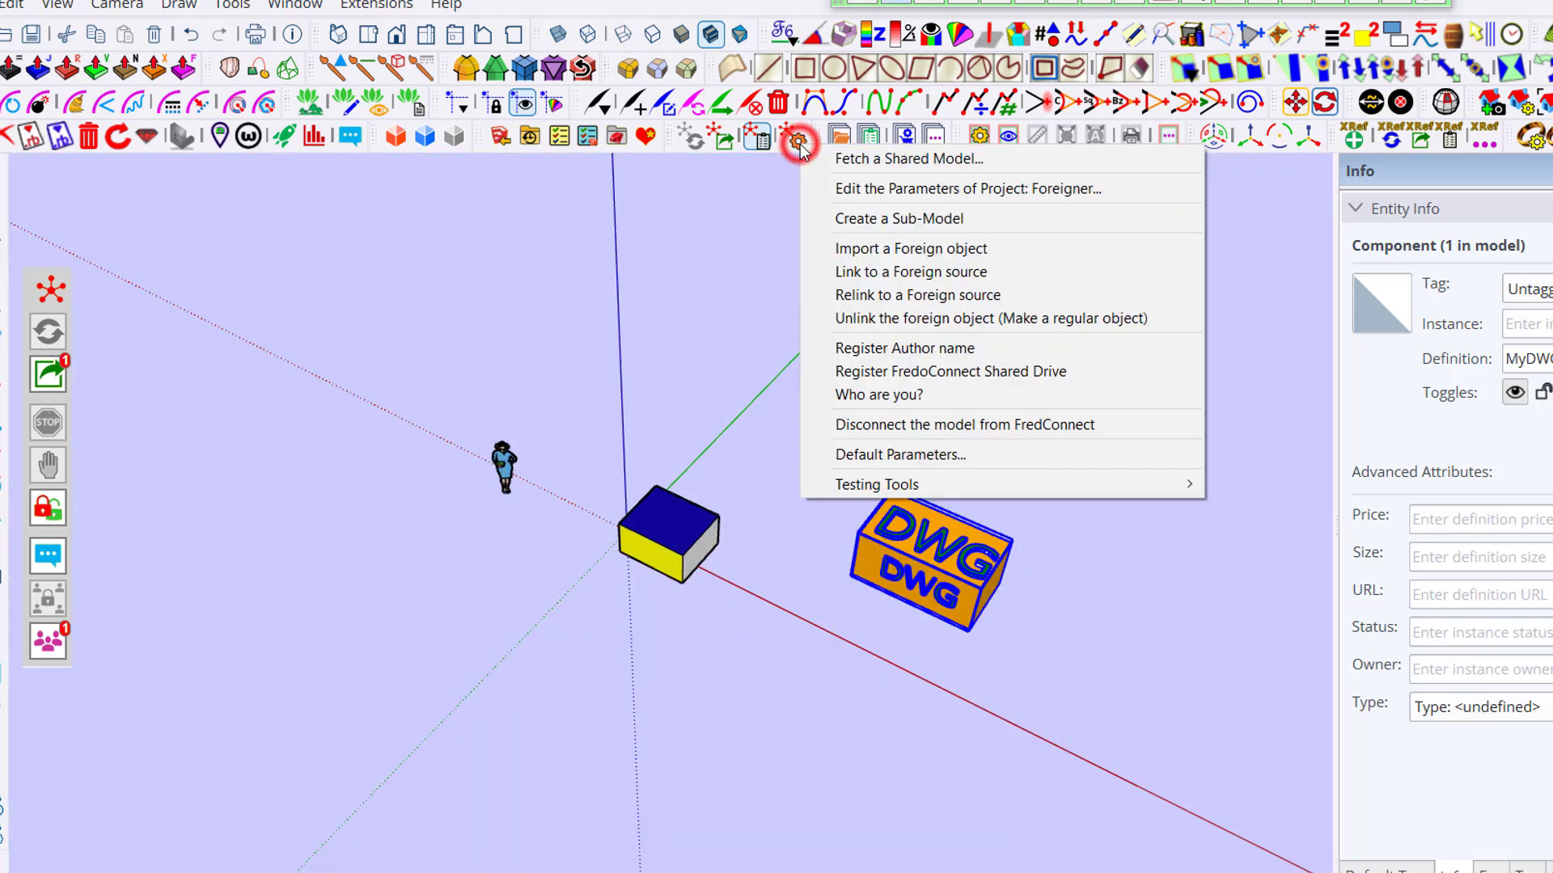
{"action": "left_click", "coordinate": [855, 253]}
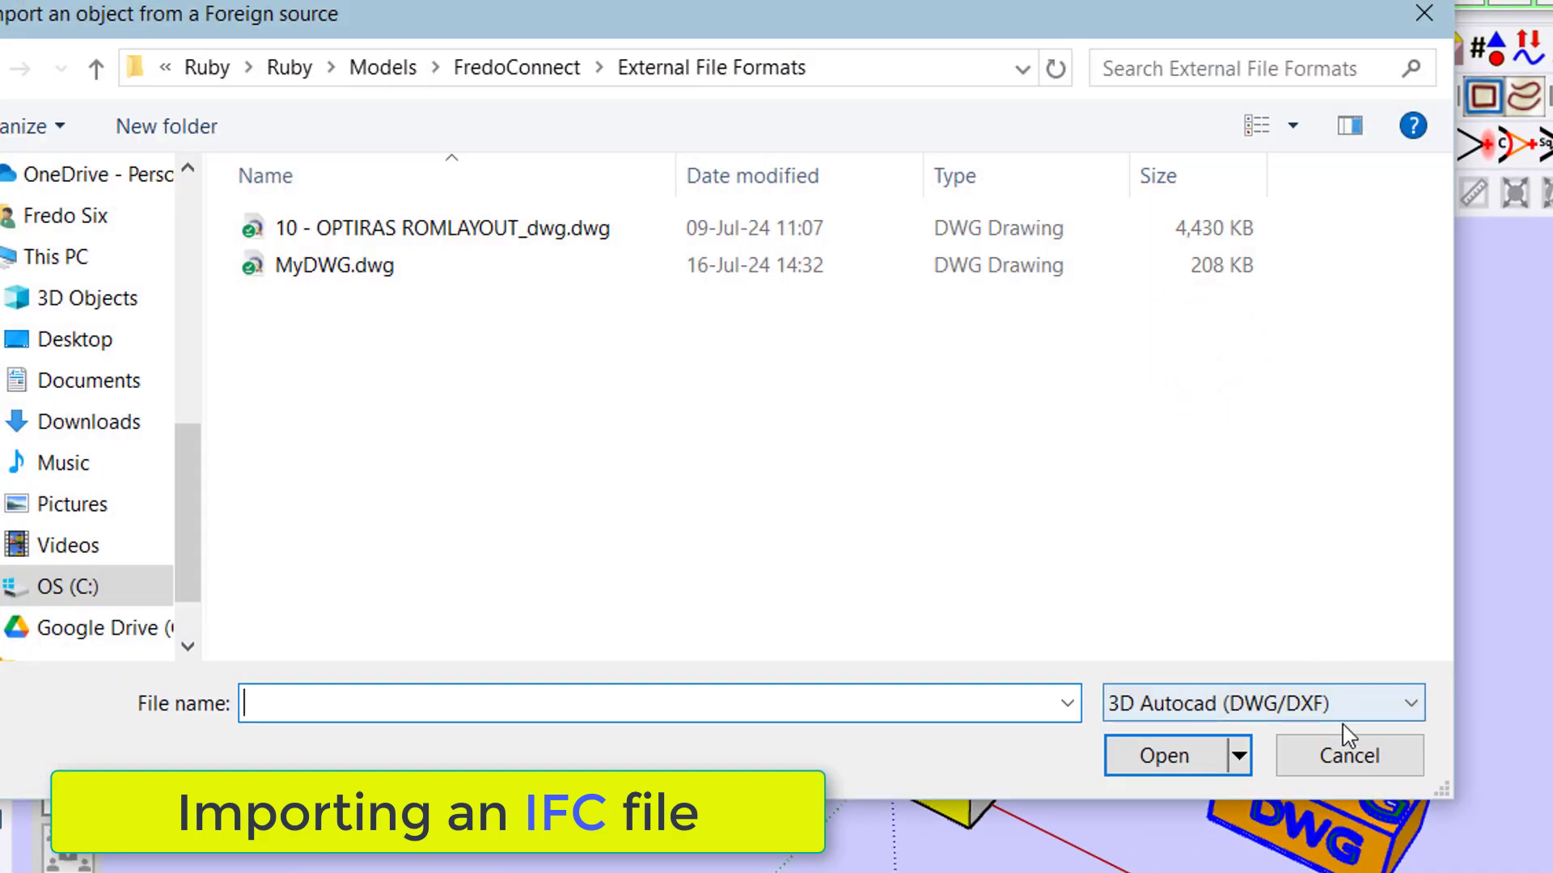
{"action": "left_click", "coordinate": [1388, 711]}
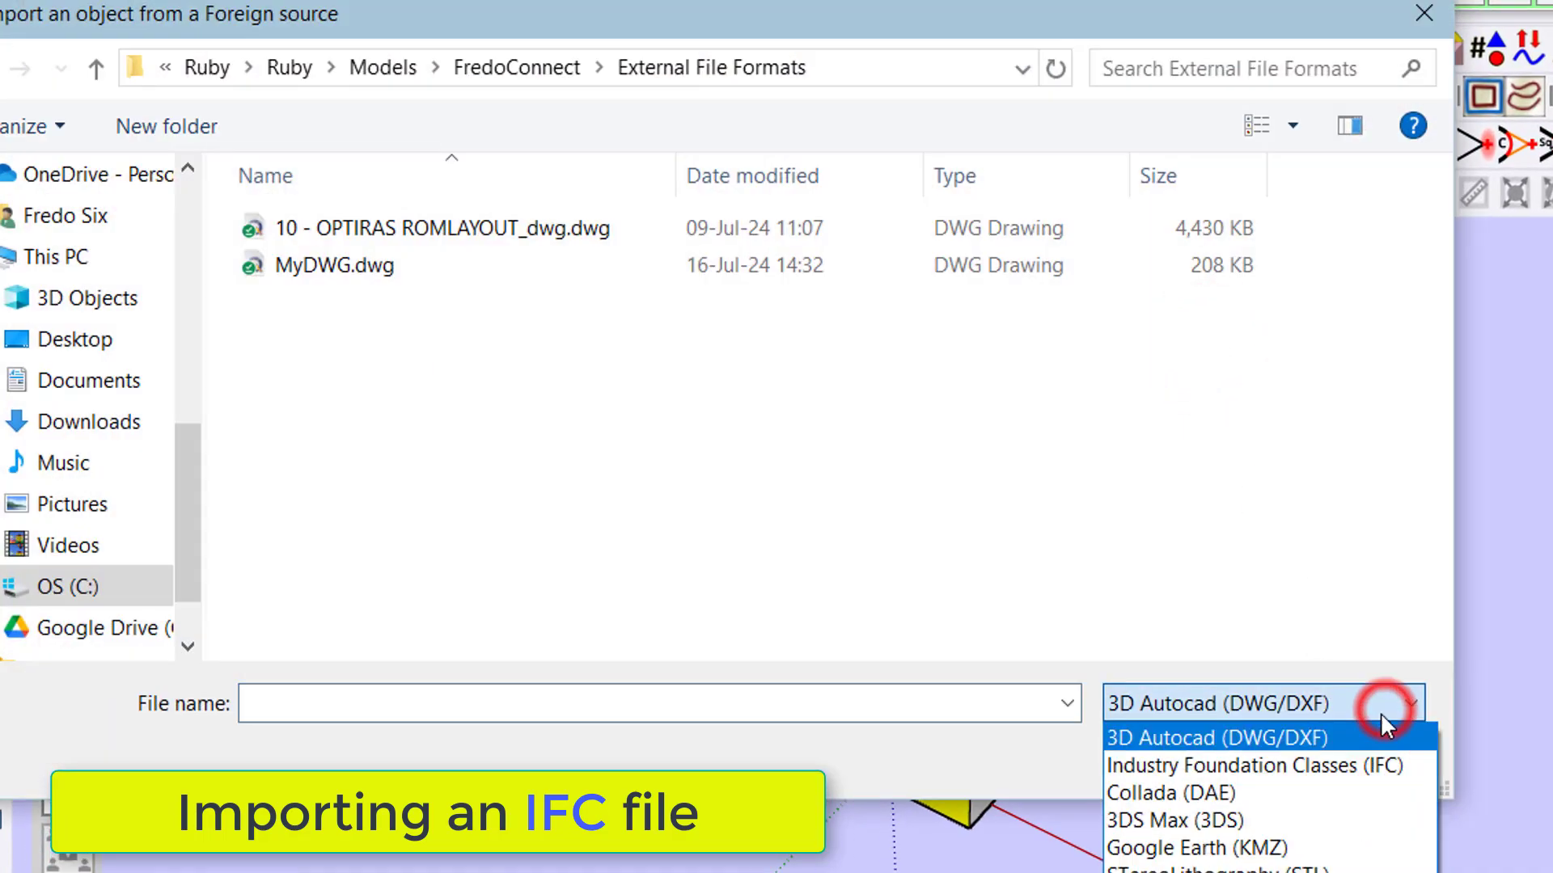
{"action": "left_click", "coordinate": [1367, 766]}
{"action": "left_click", "coordinate": [338, 279]}
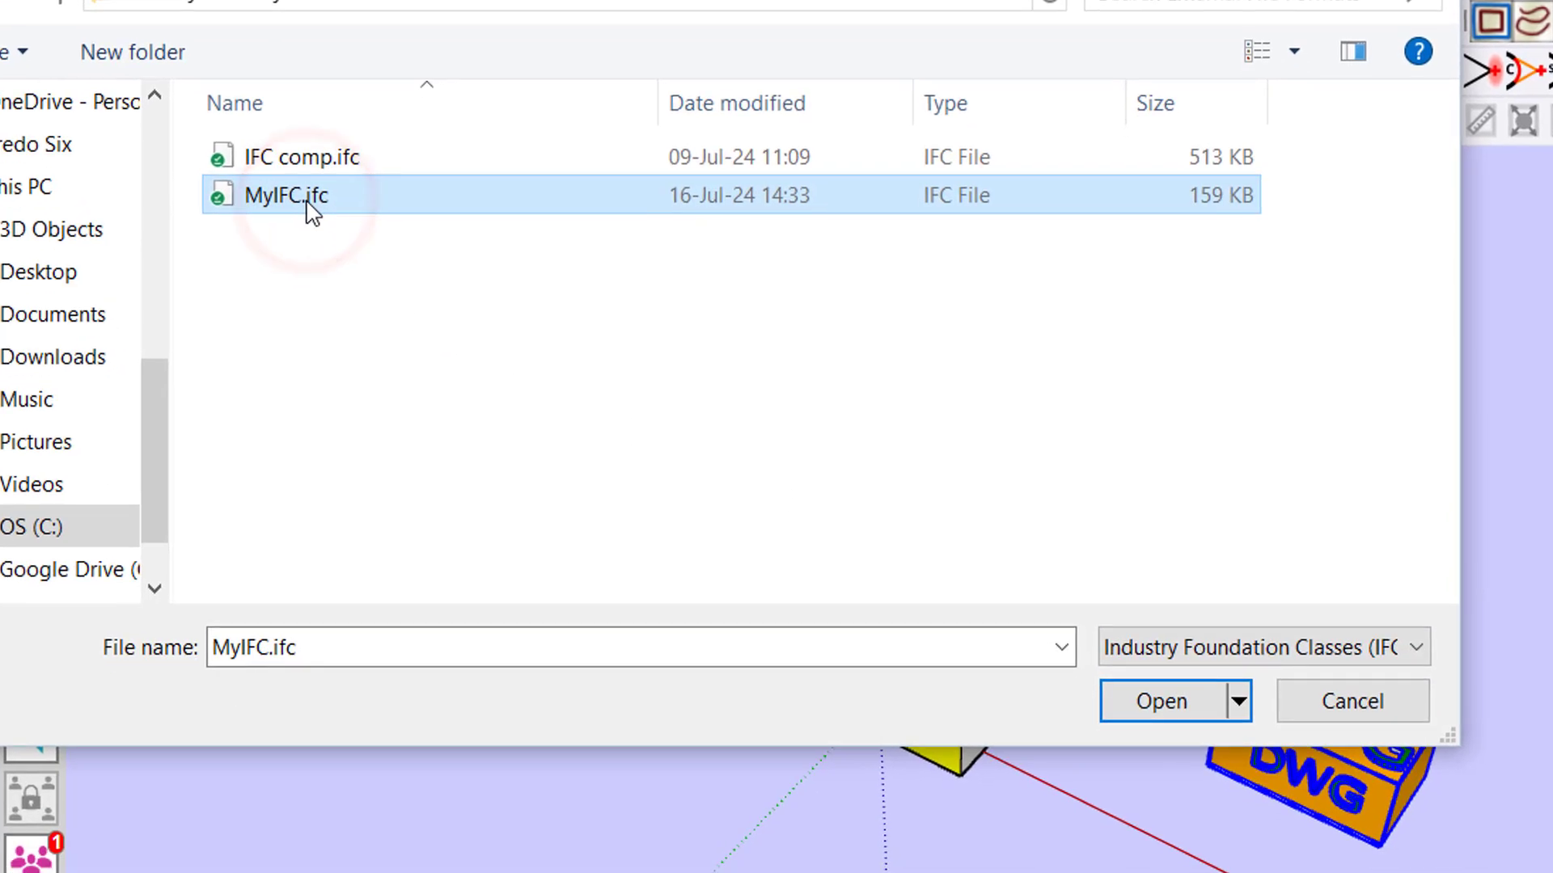
{"action": "double_click", "coordinate": [338, 279]}
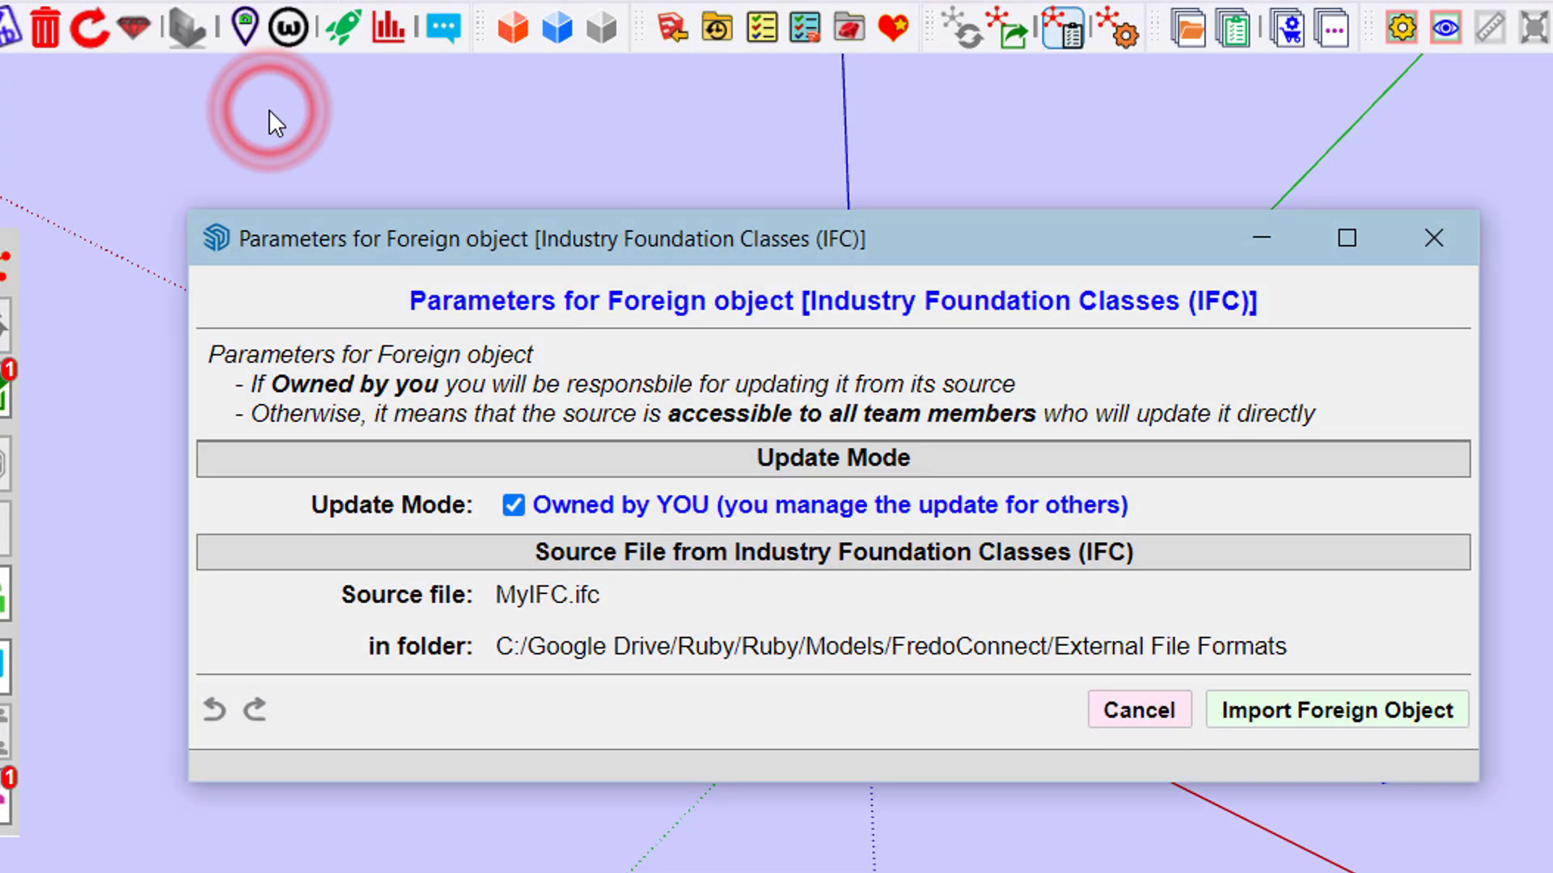
{"action": "left_click", "coordinate": [540, 505]}
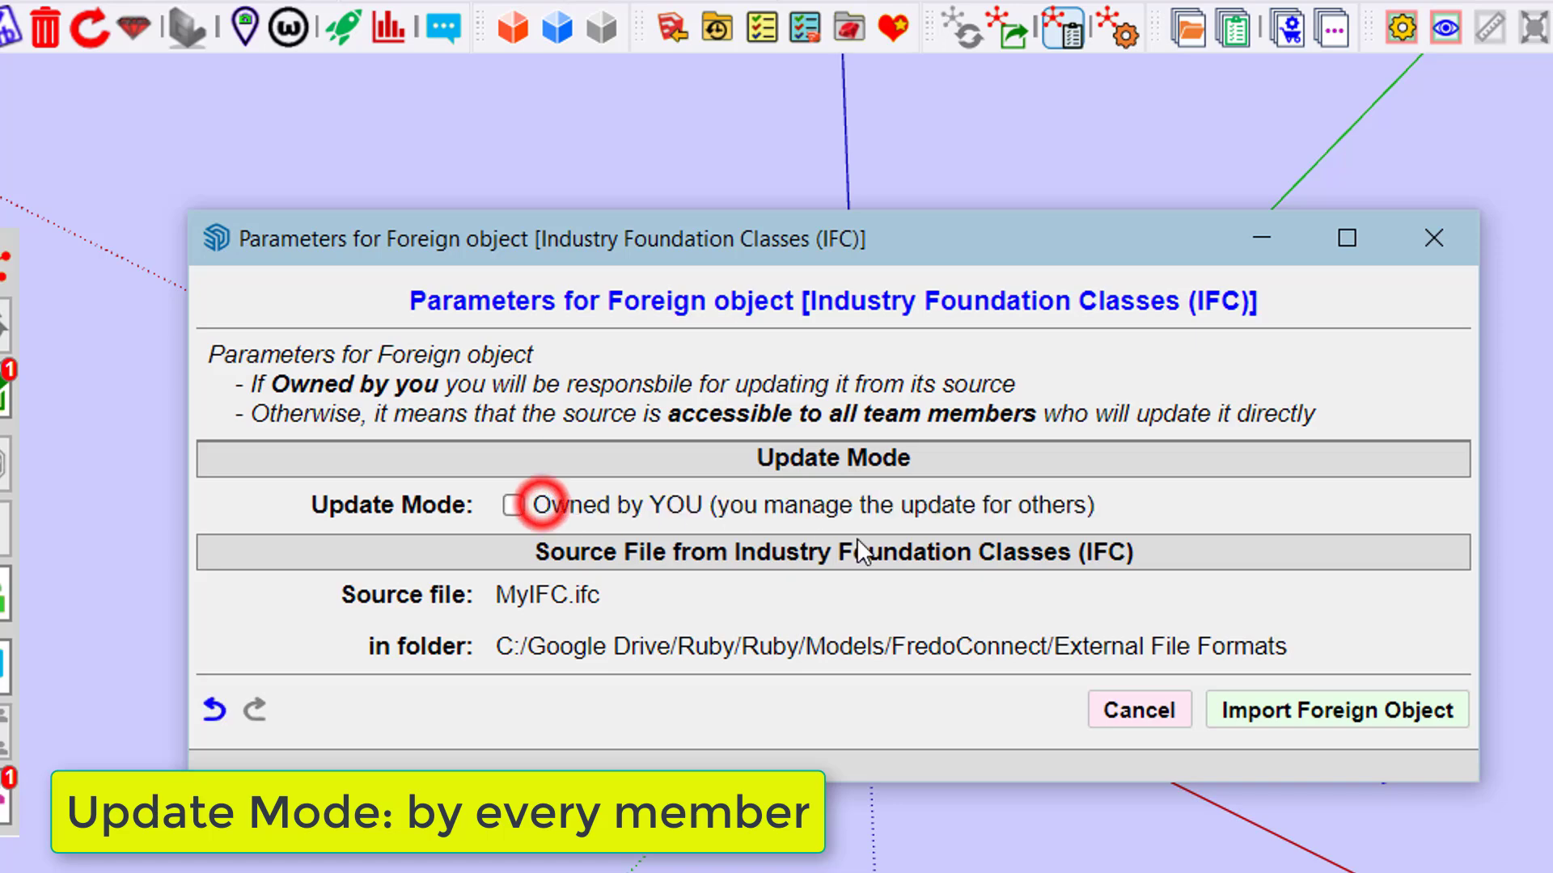
{"action": "left_click", "coordinate": [1391, 727]}
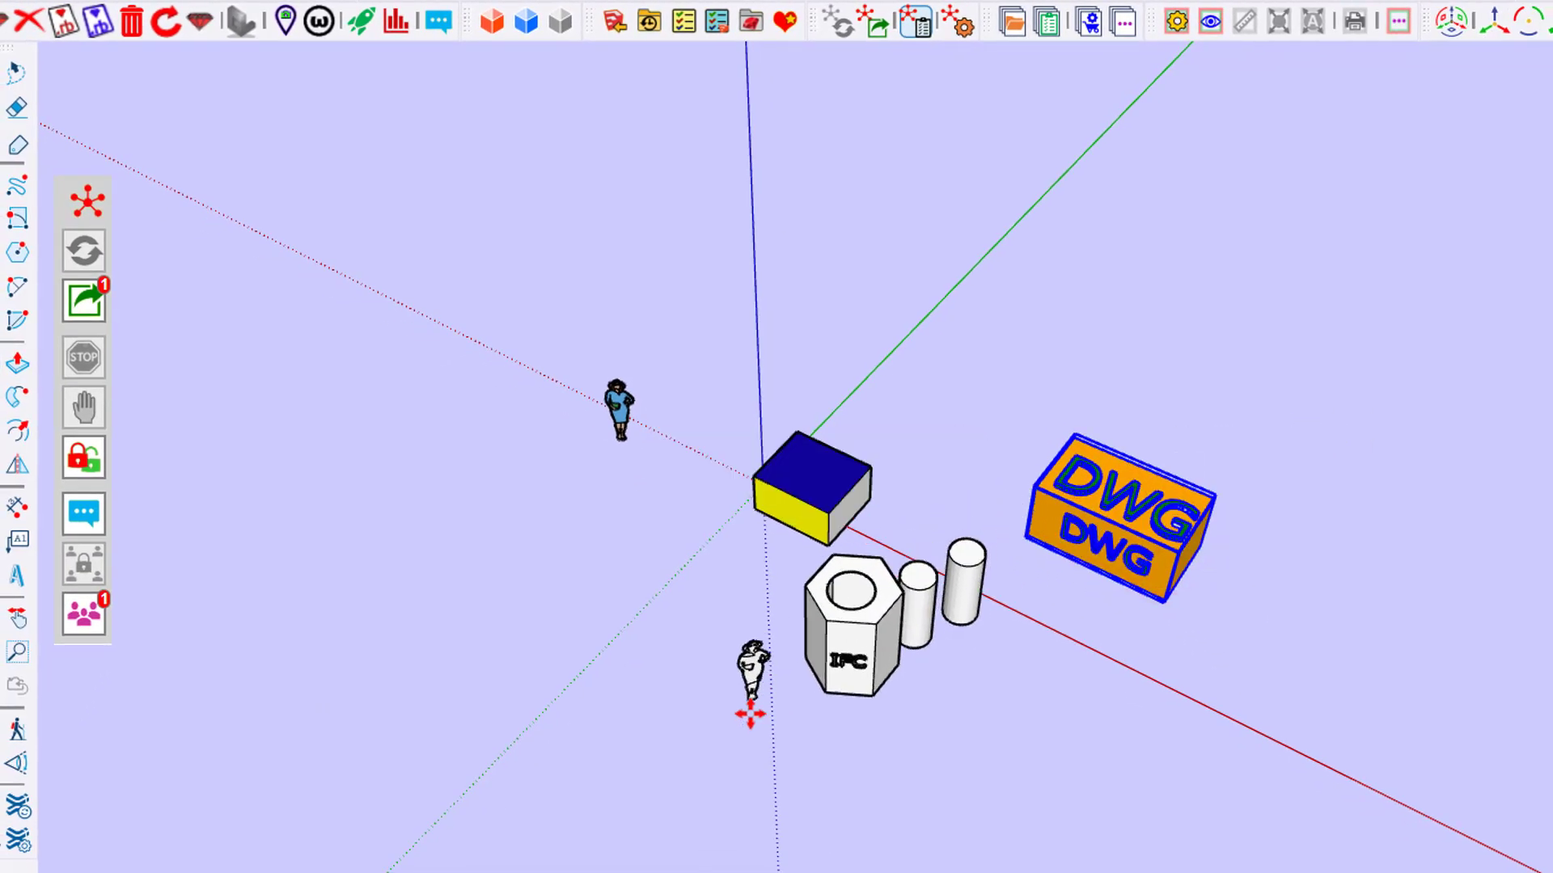
- Place the IFC parts in front of the small box and publish the model's changes
{"action": "left_click", "coordinate": [753, 714]}
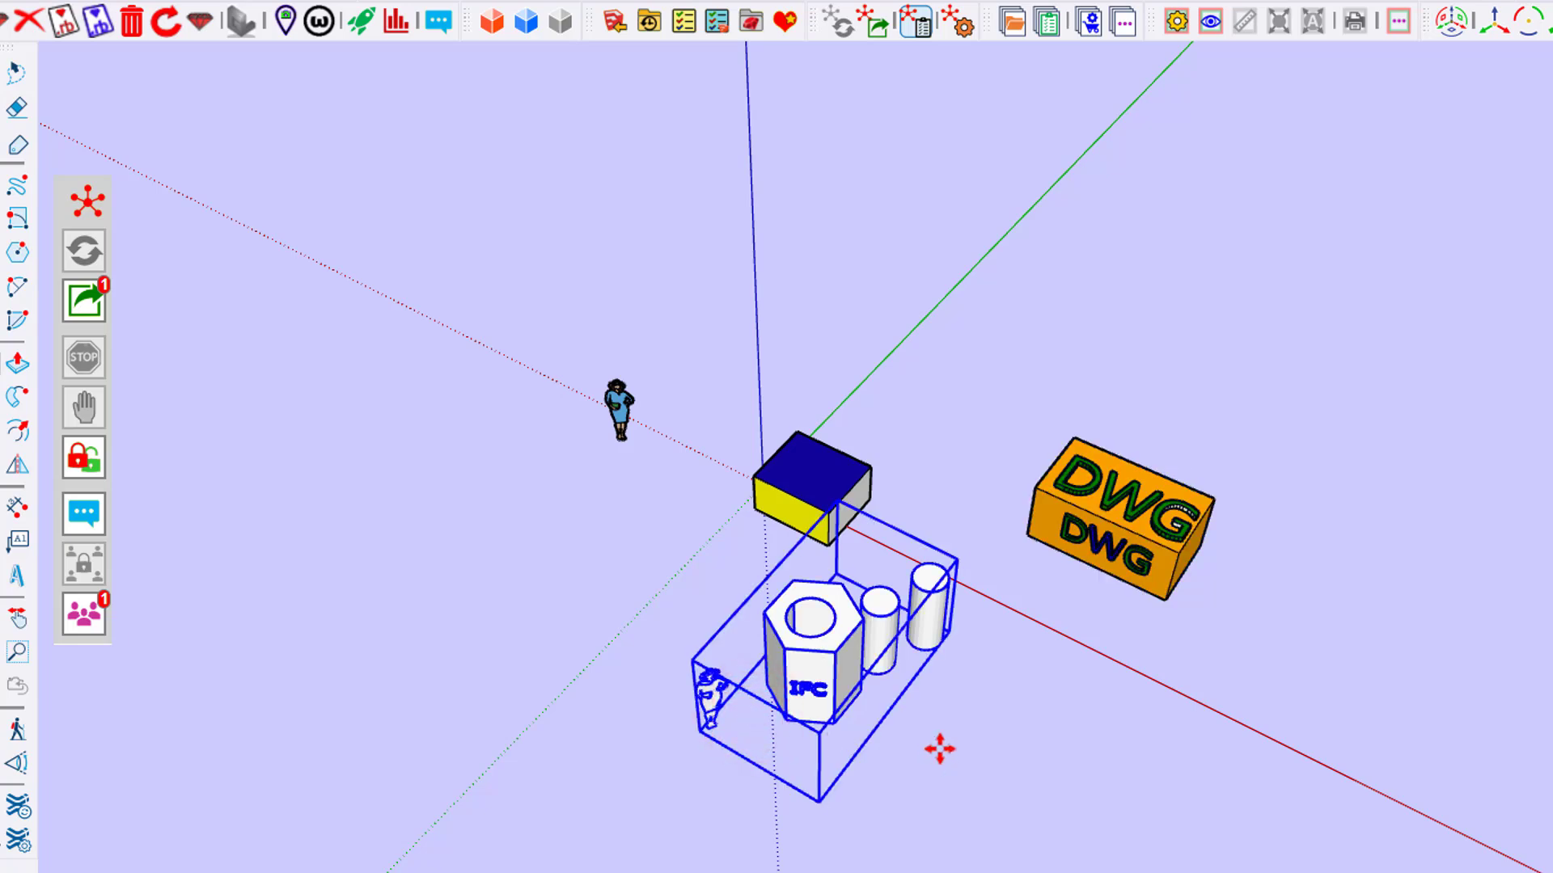
{"action": "left_click", "coordinate": [985, 765]}
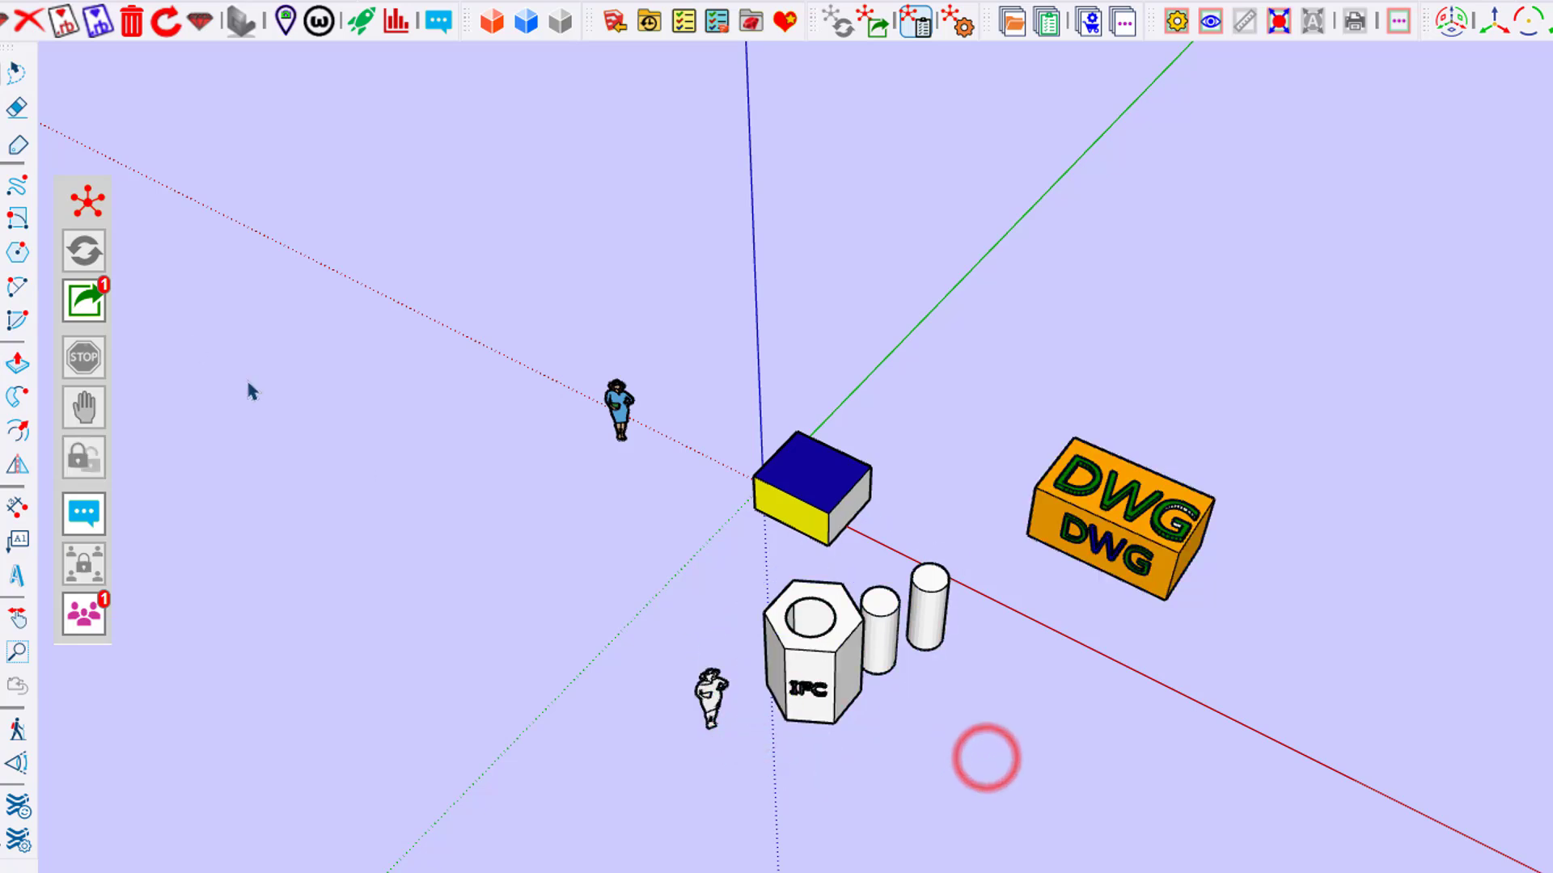
{"action": "left_click", "coordinate": [85, 301]}
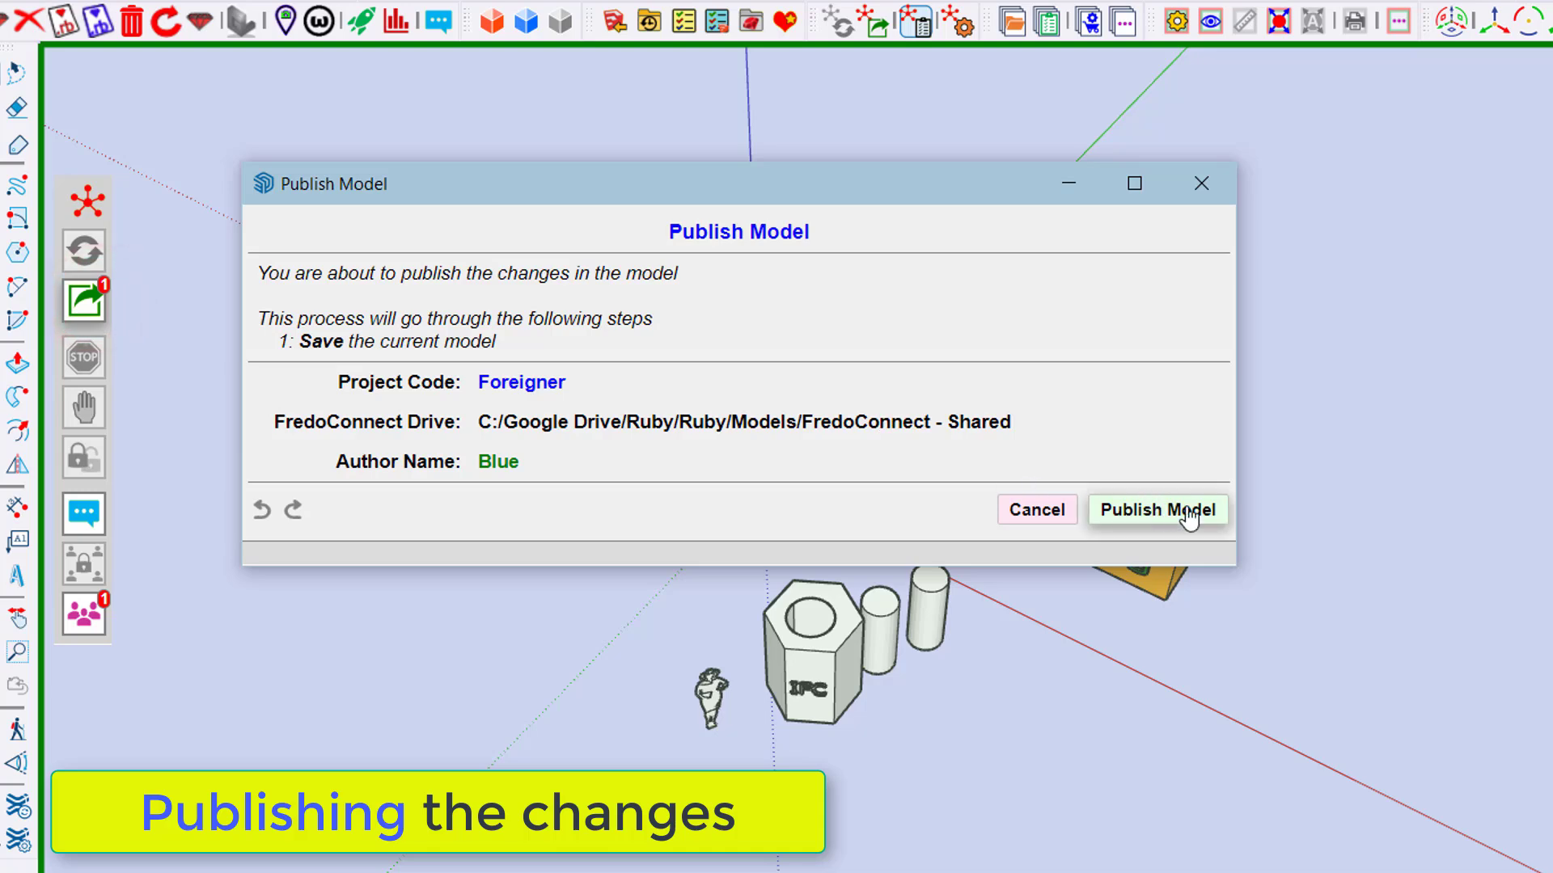
{"action": "left_click", "coordinate": [1205, 518]}
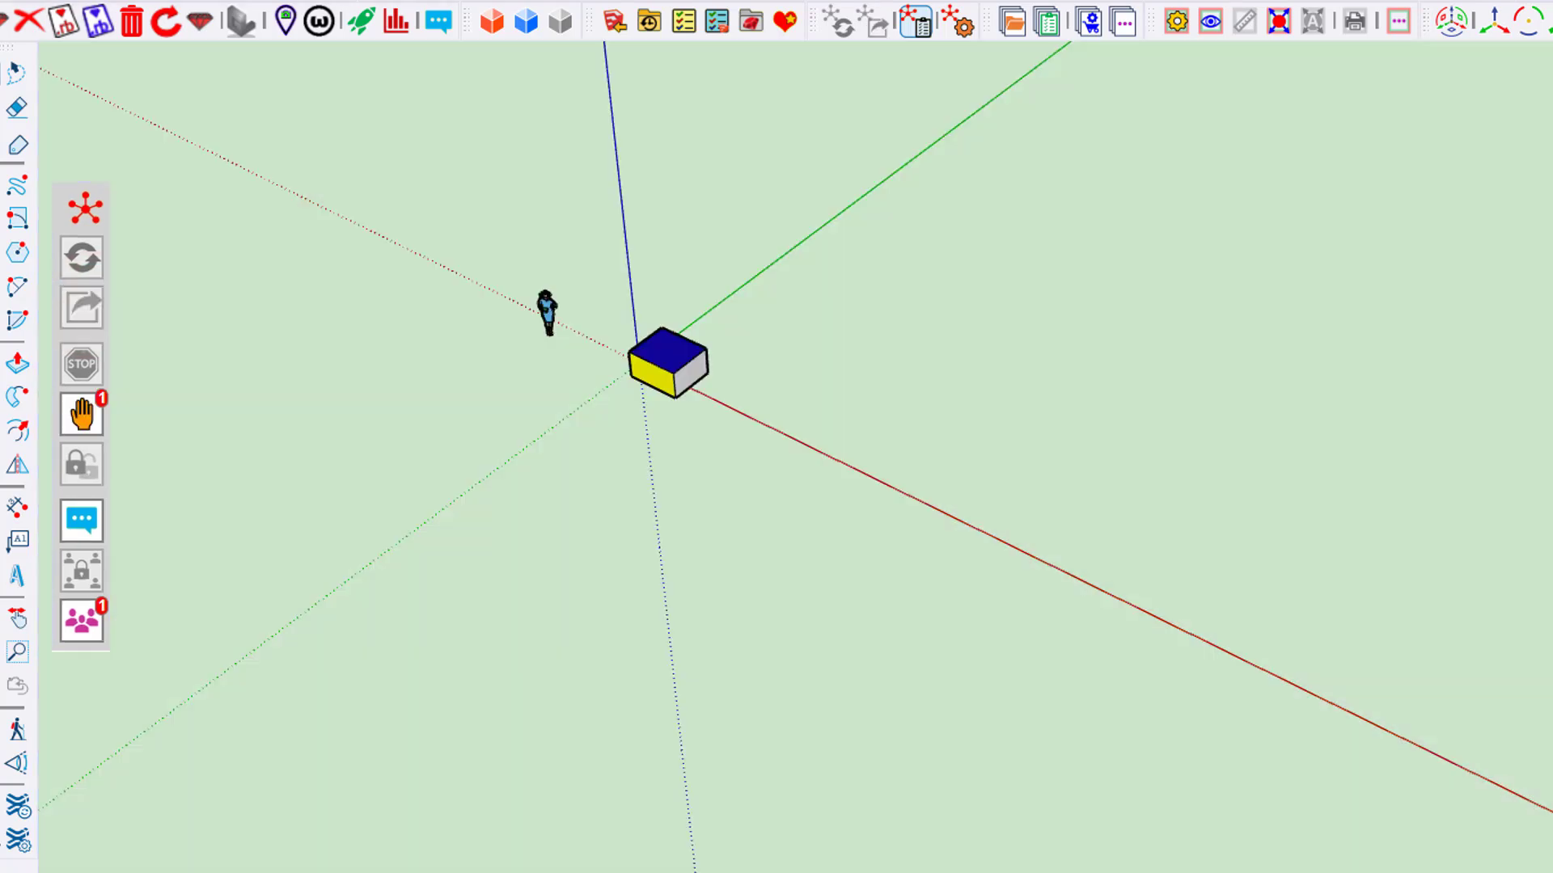
- Refresh the second team model to load the published DWG and IFC objects
{"action": "left_click", "coordinate": [94, 269]}
{"action": "left_click", "coordinate": [94, 268]}
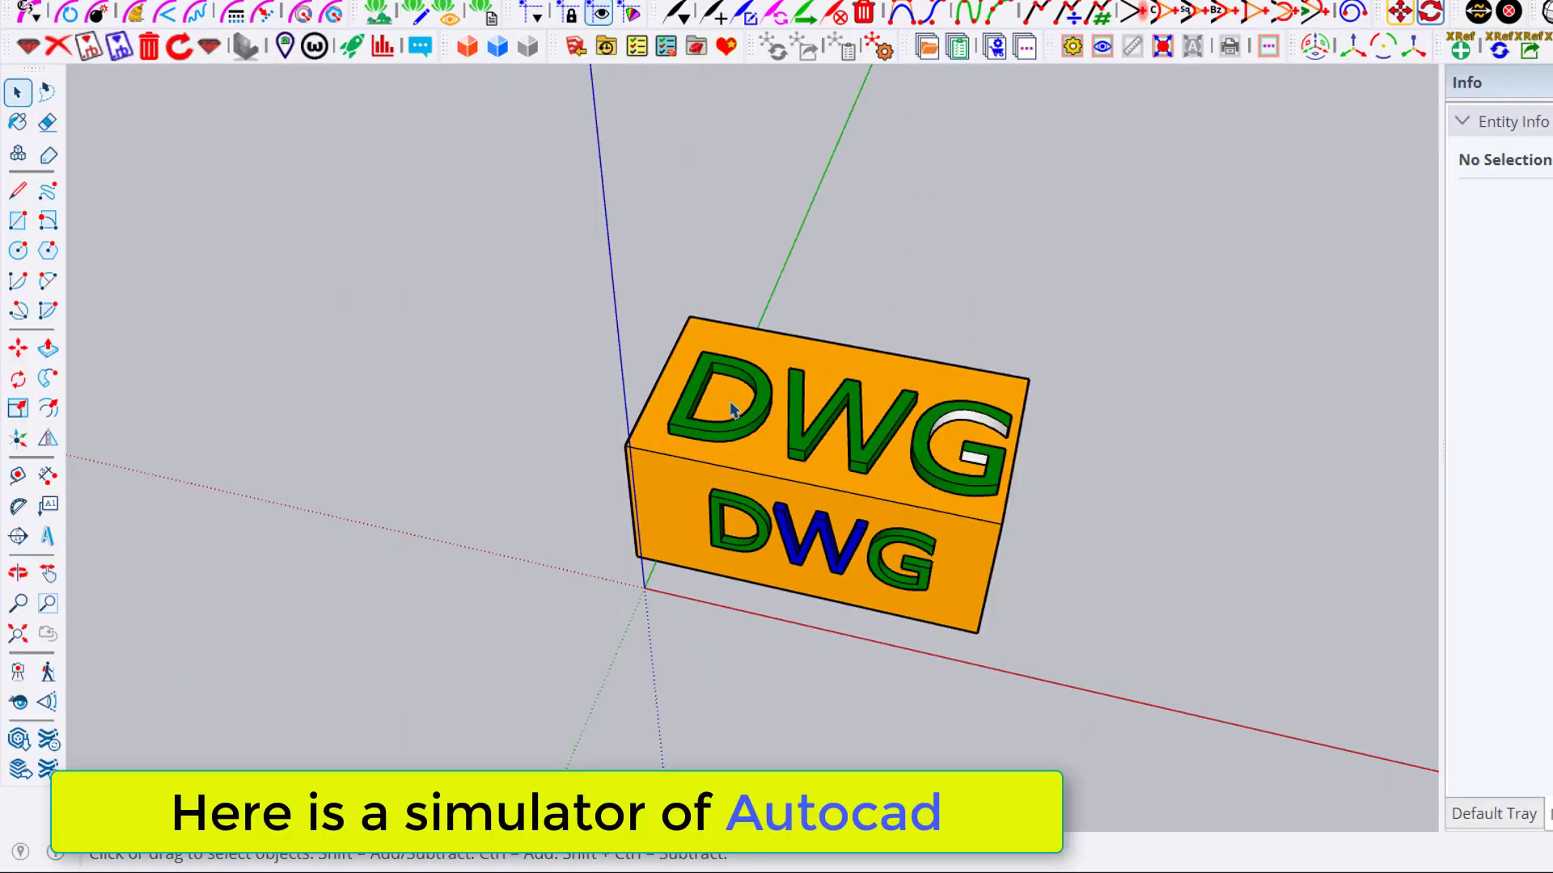
- Paint the orange DWG box faces turquoise and open the box component's context menu
{"action": "scroll", "coordinate": [763, 398], "scroll_direction": "up", "scroll_amount": 2}
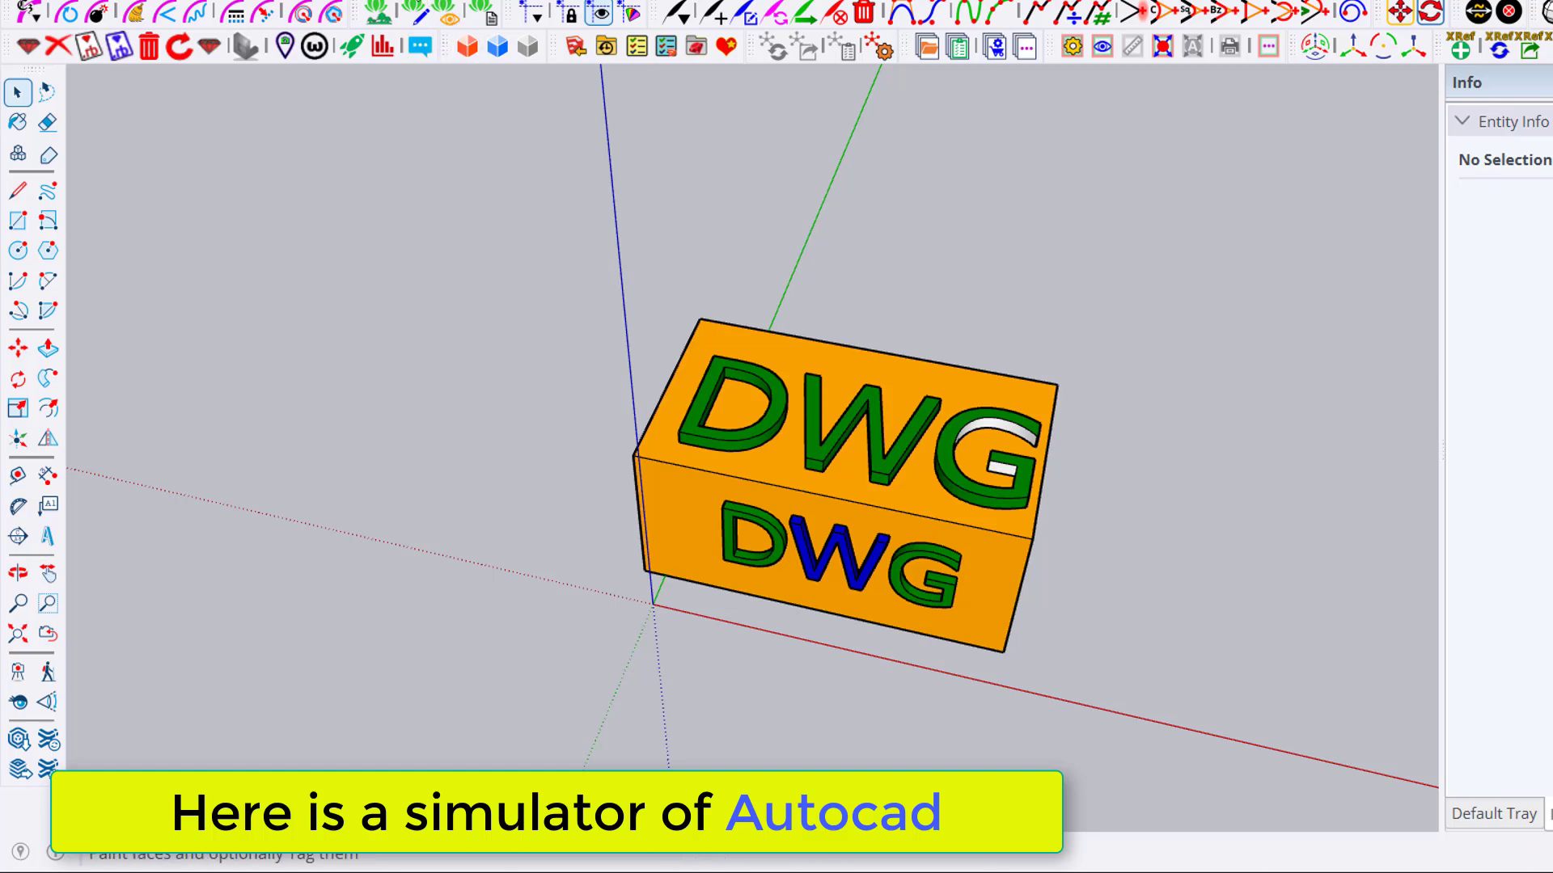
{"action": "left_click", "coordinate": [415, 12]}
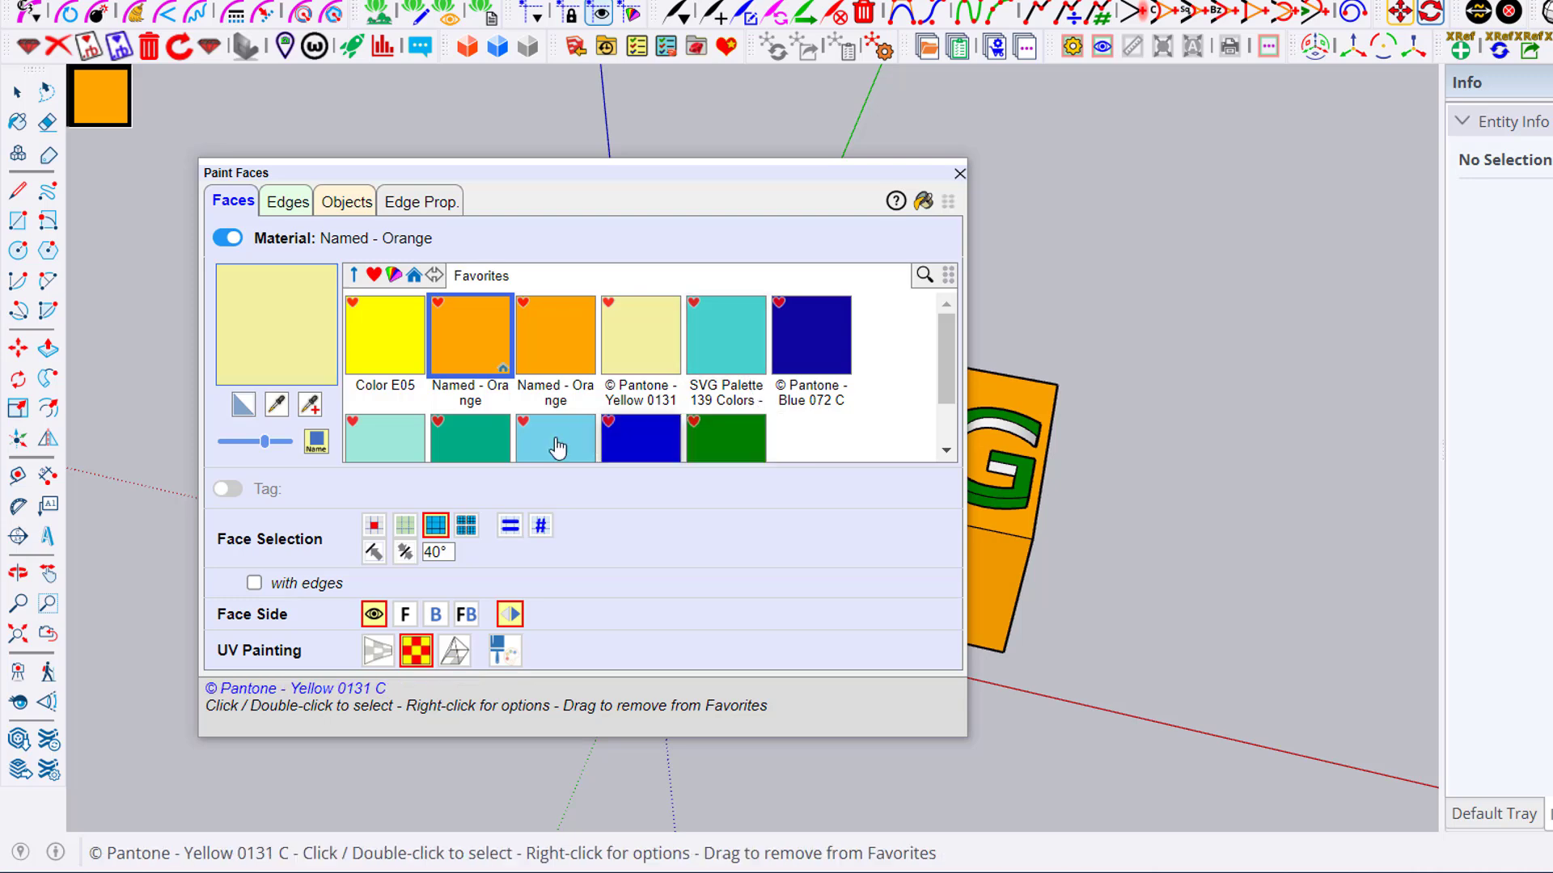
{"action": "double_click", "coordinate": [486, 450]}
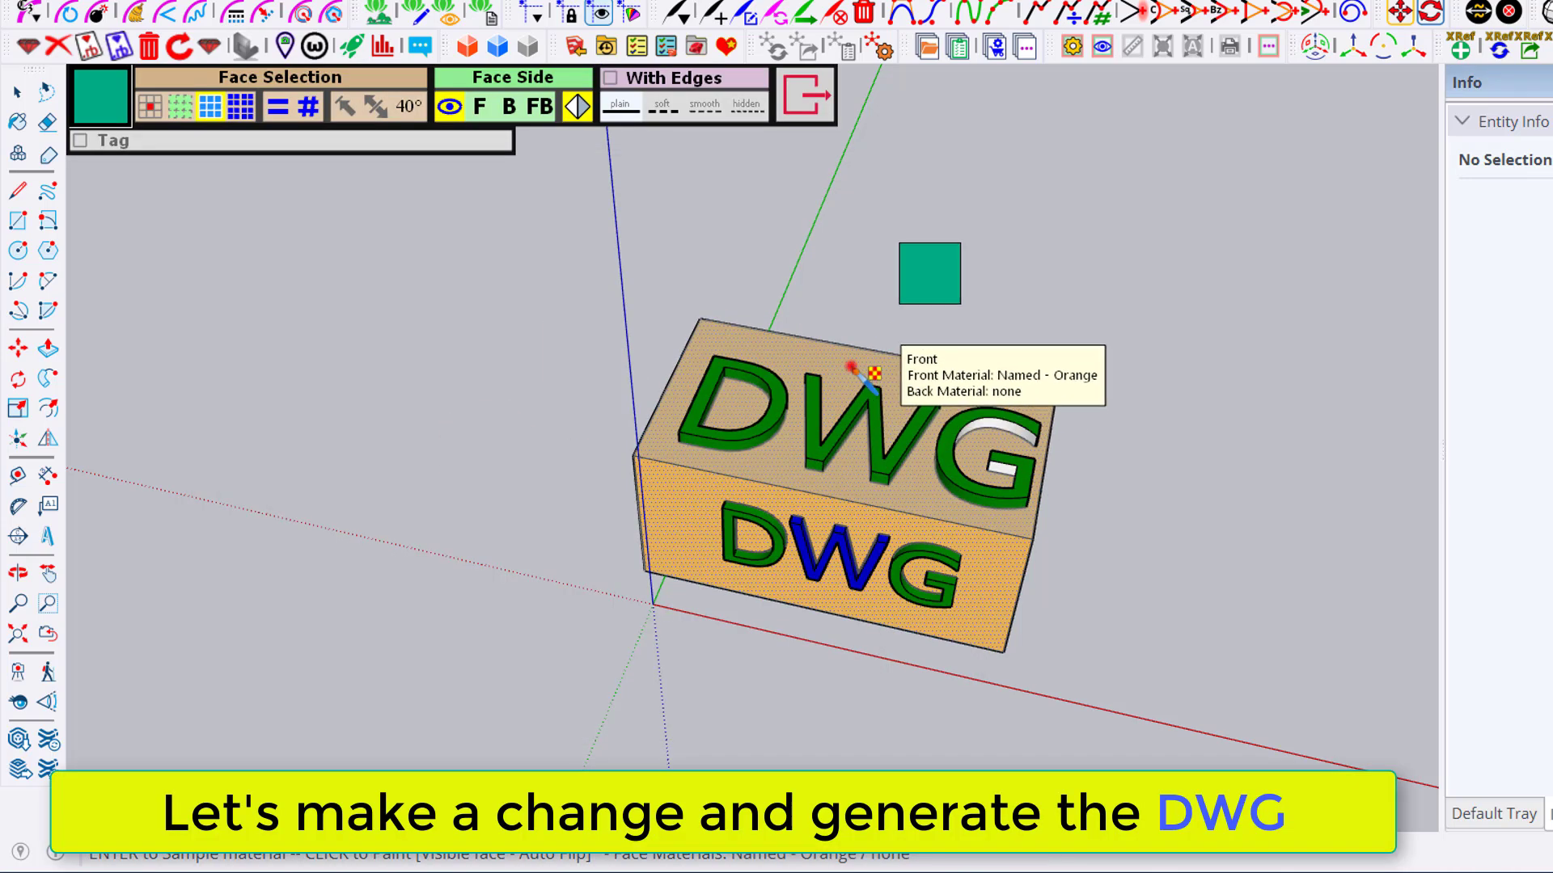
{"action": "left_click", "coordinate": [850, 364]}
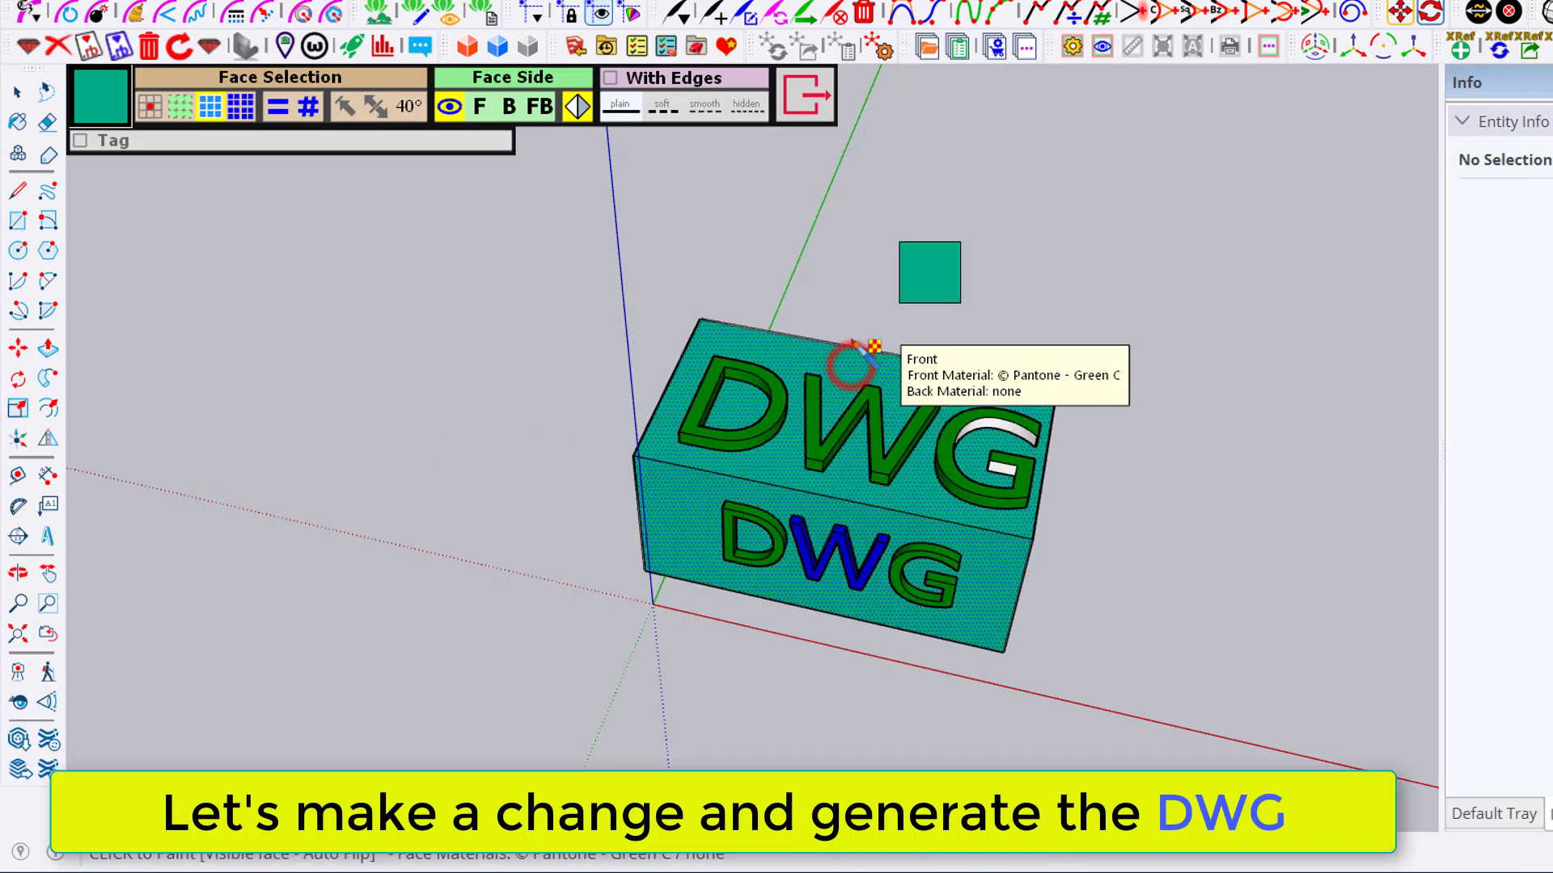
{"action": "left_click", "coordinate": [817, 109]}
{"action": "right_click", "coordinate": [822, 374]}
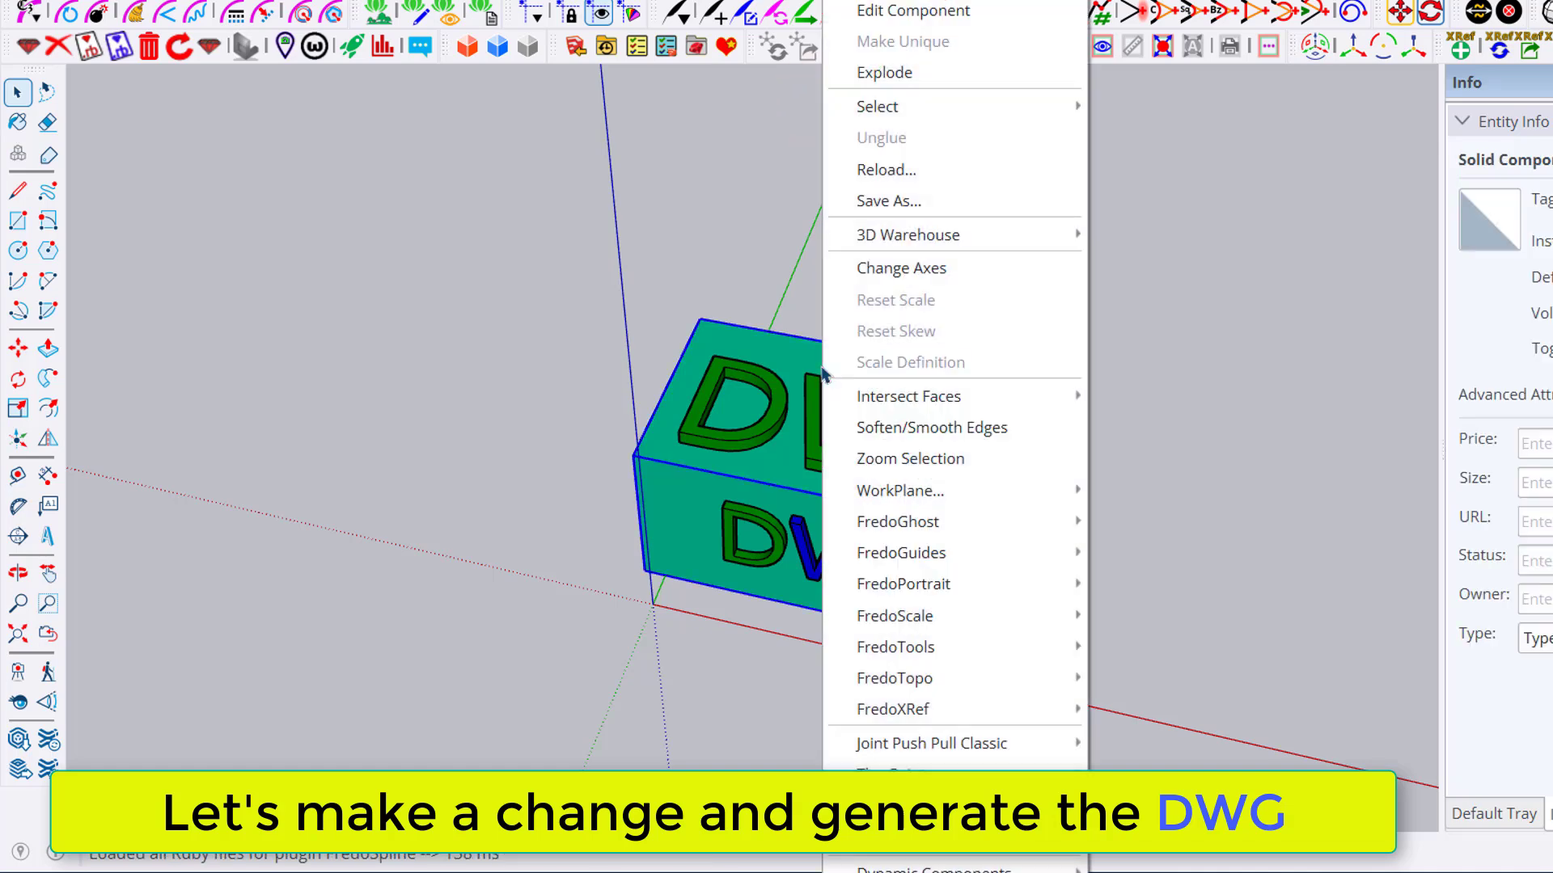
{"action": "left_click", "coordinate": [771, 368]}
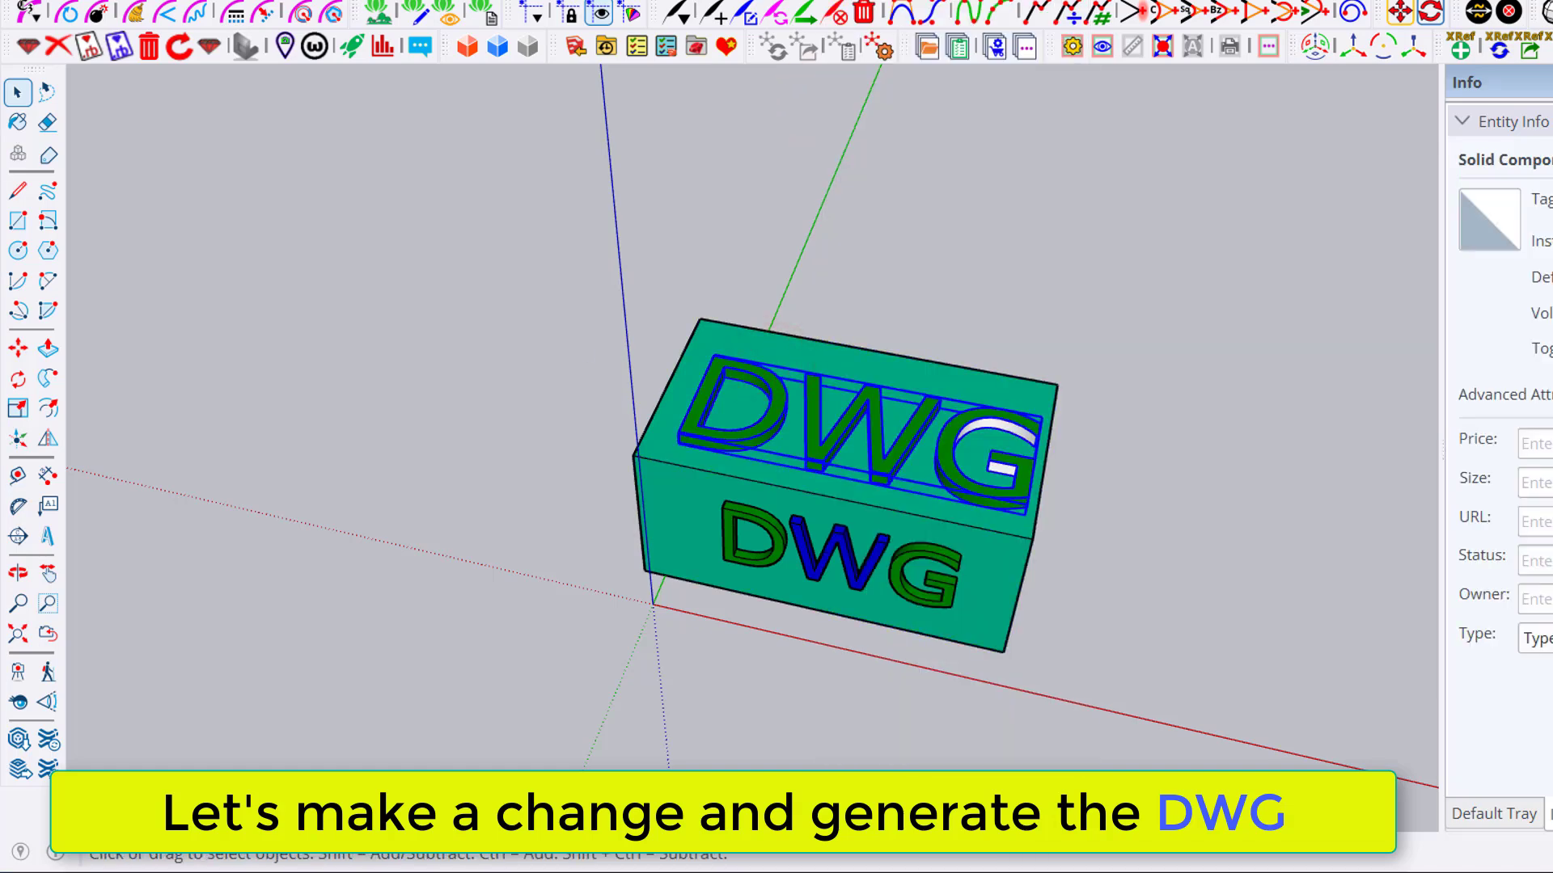
- Export the model as a 3D model over MyDWG.dwg, confirming the replacement
{"action": "key", "text": "alt+f"}
{"action": "left_click", "coordinate": [135, 286]}
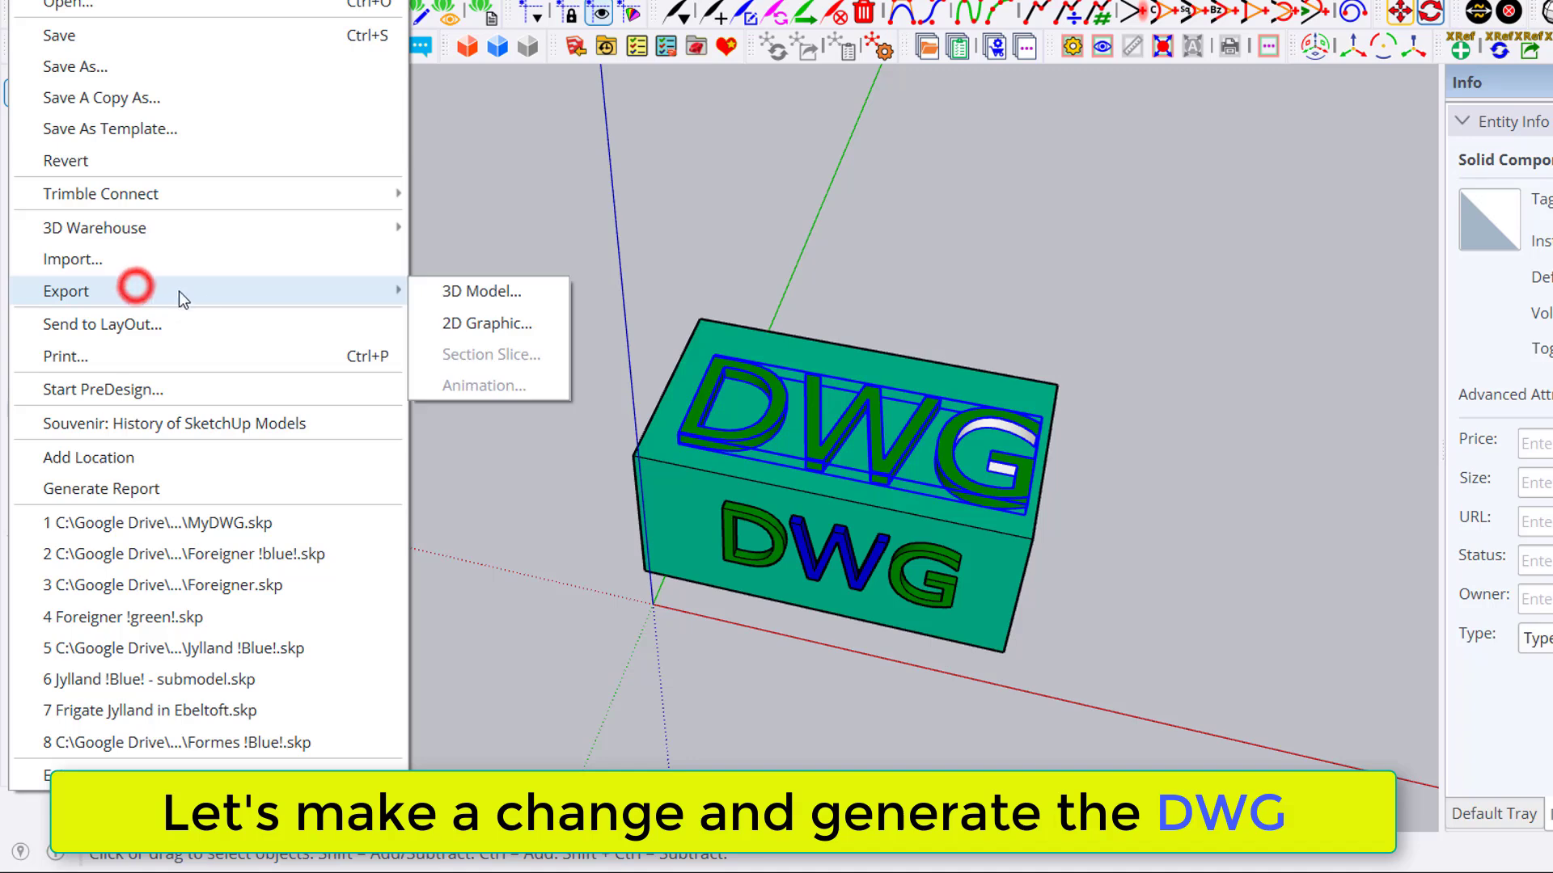
{"action": "left_click", "coordinate": [508, 303]}
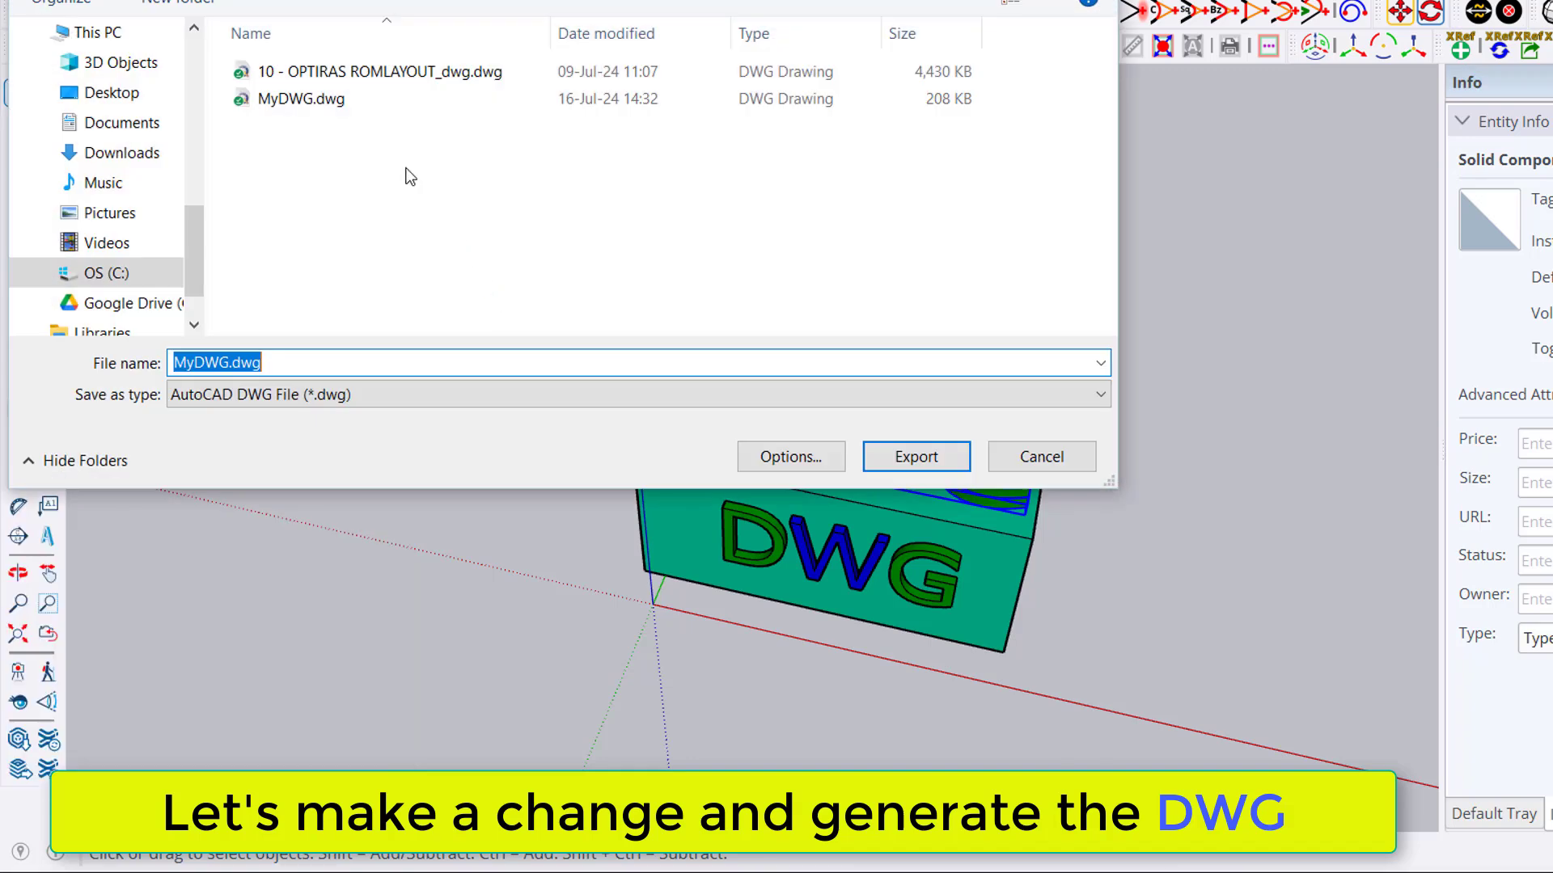
{"action": "left_click", "coordinate": [327, 100]}
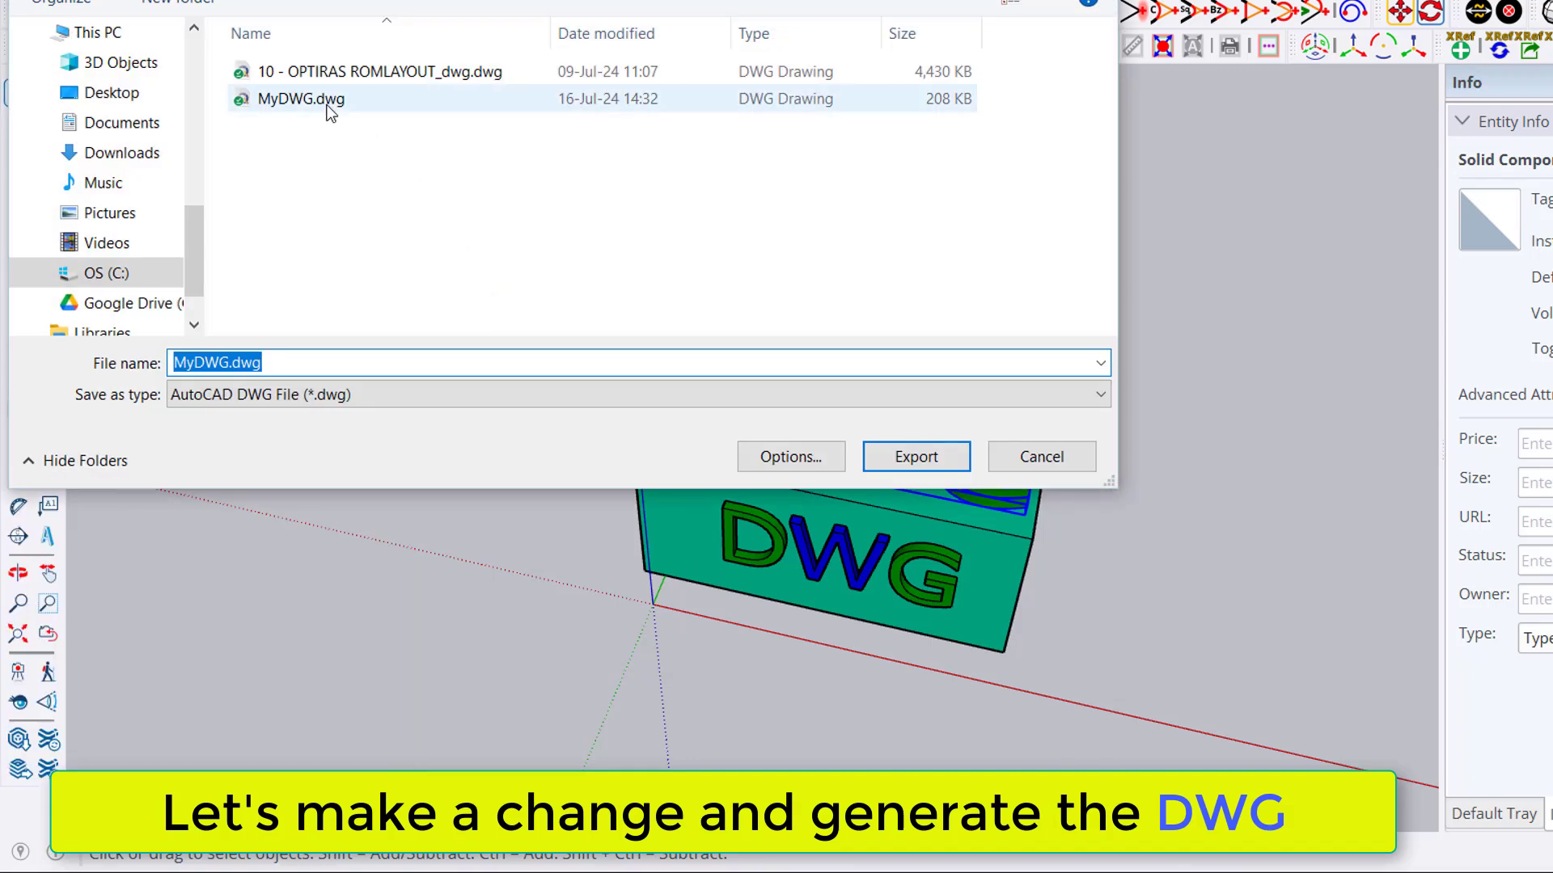
{"action": "double_click", "coordinate": [327, 100]}
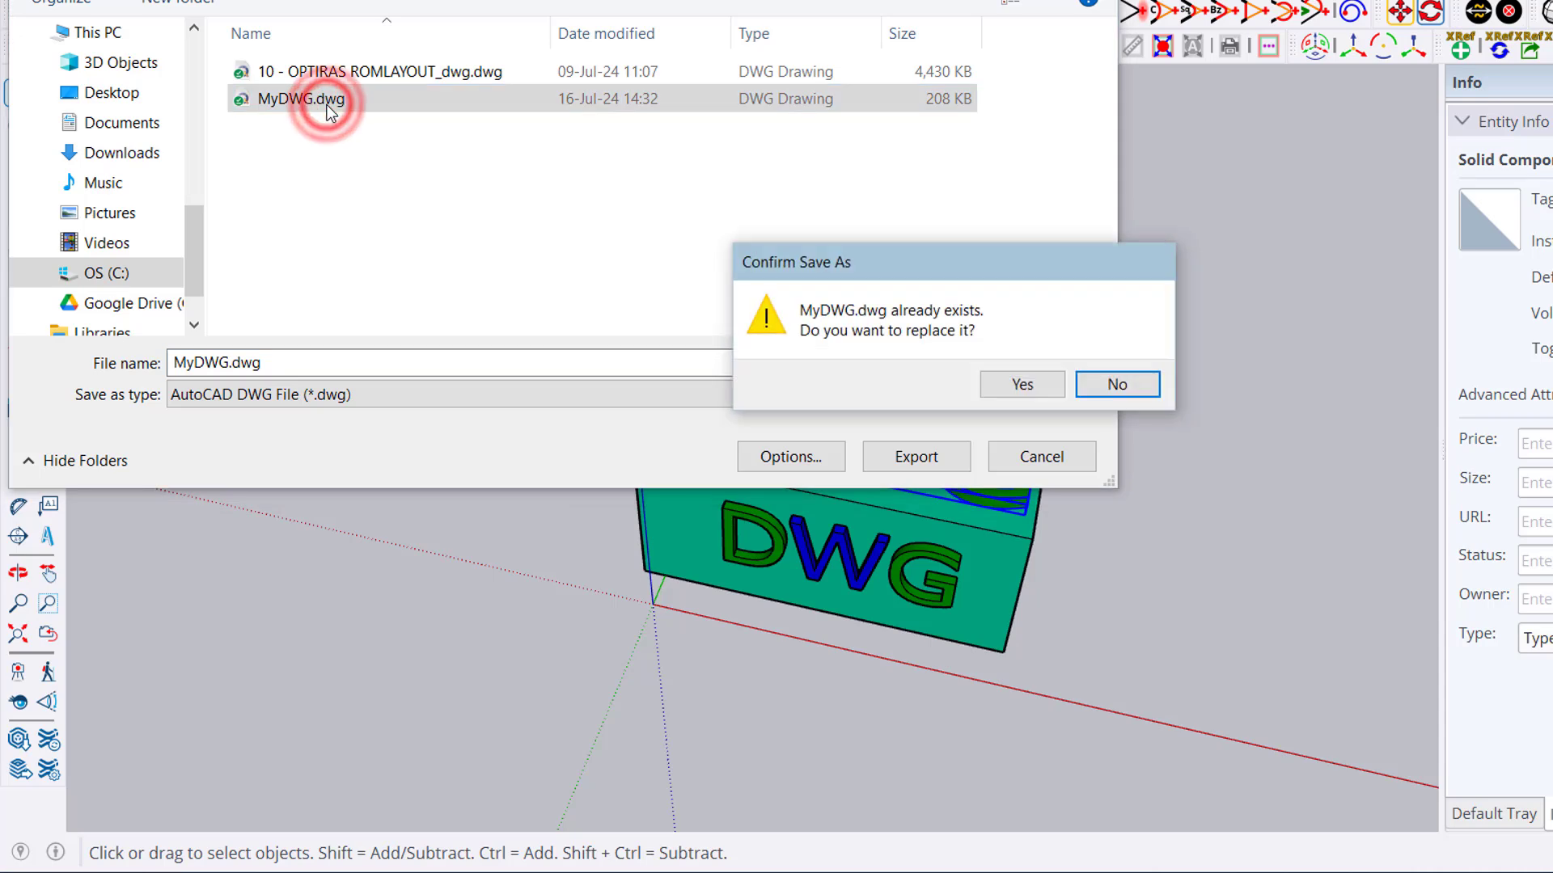
{"action": "left_click", "coordinate": [1029, 385]}
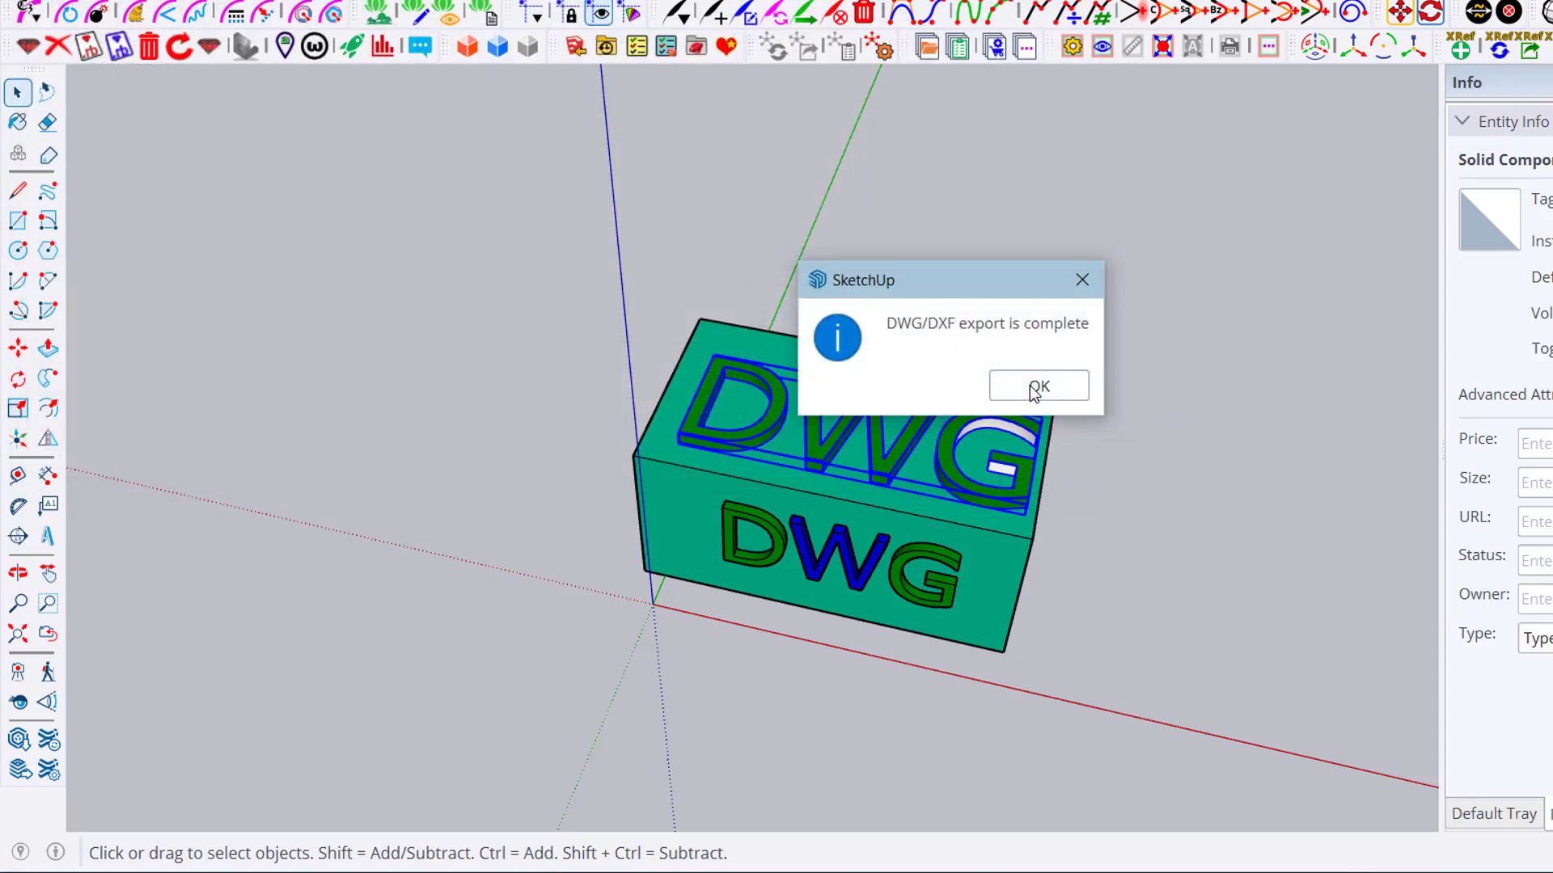
{"action": "left_click", "coordinate": [1050, 392]}
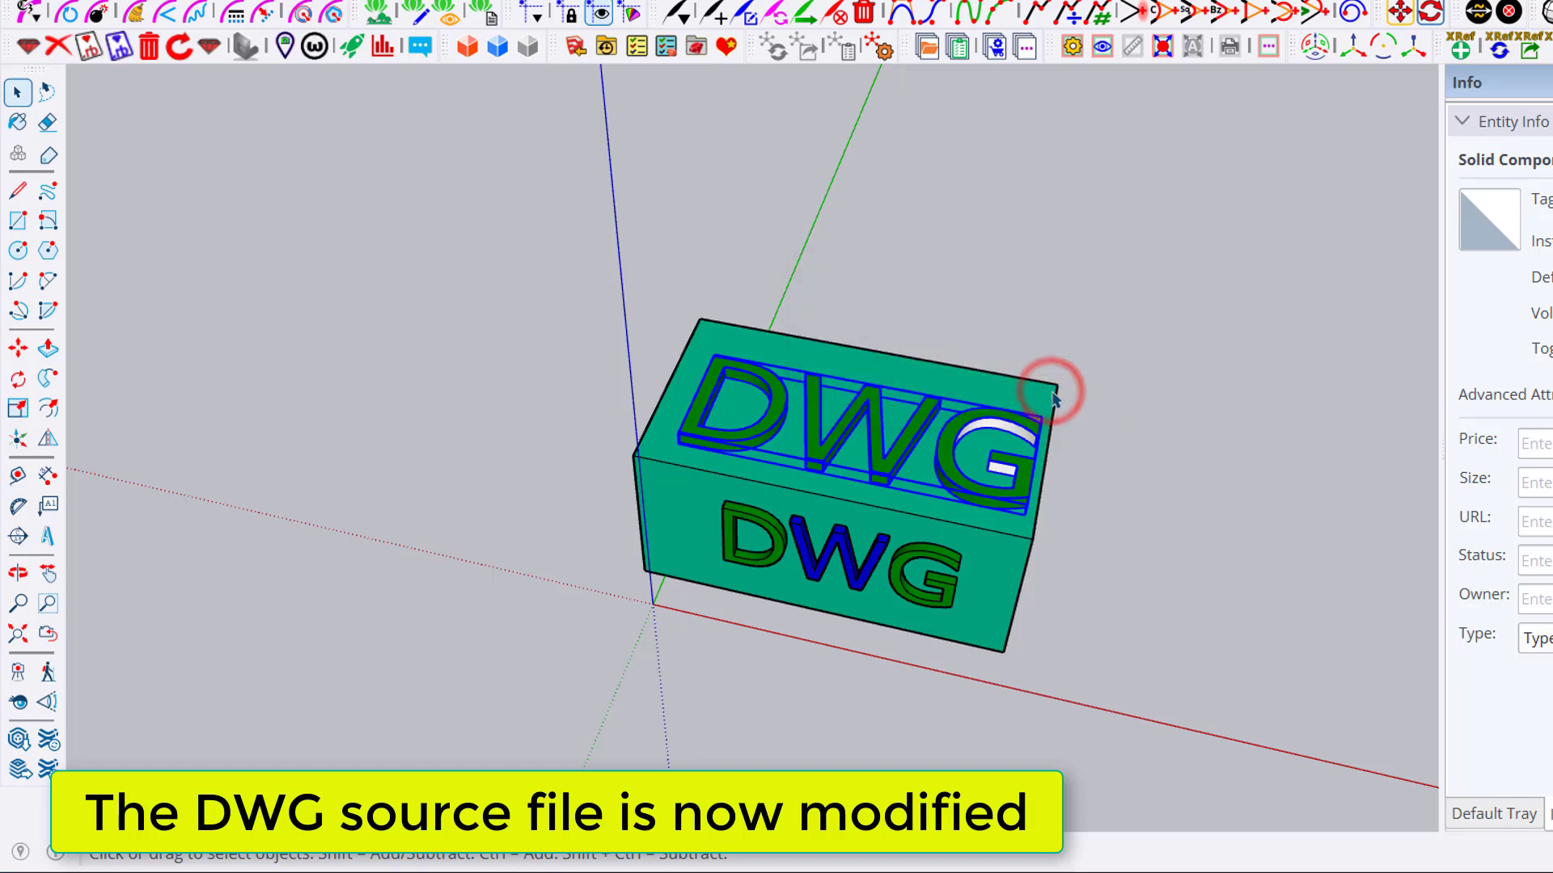
{"action": "left_click", "coordinate": [1122, 515]}
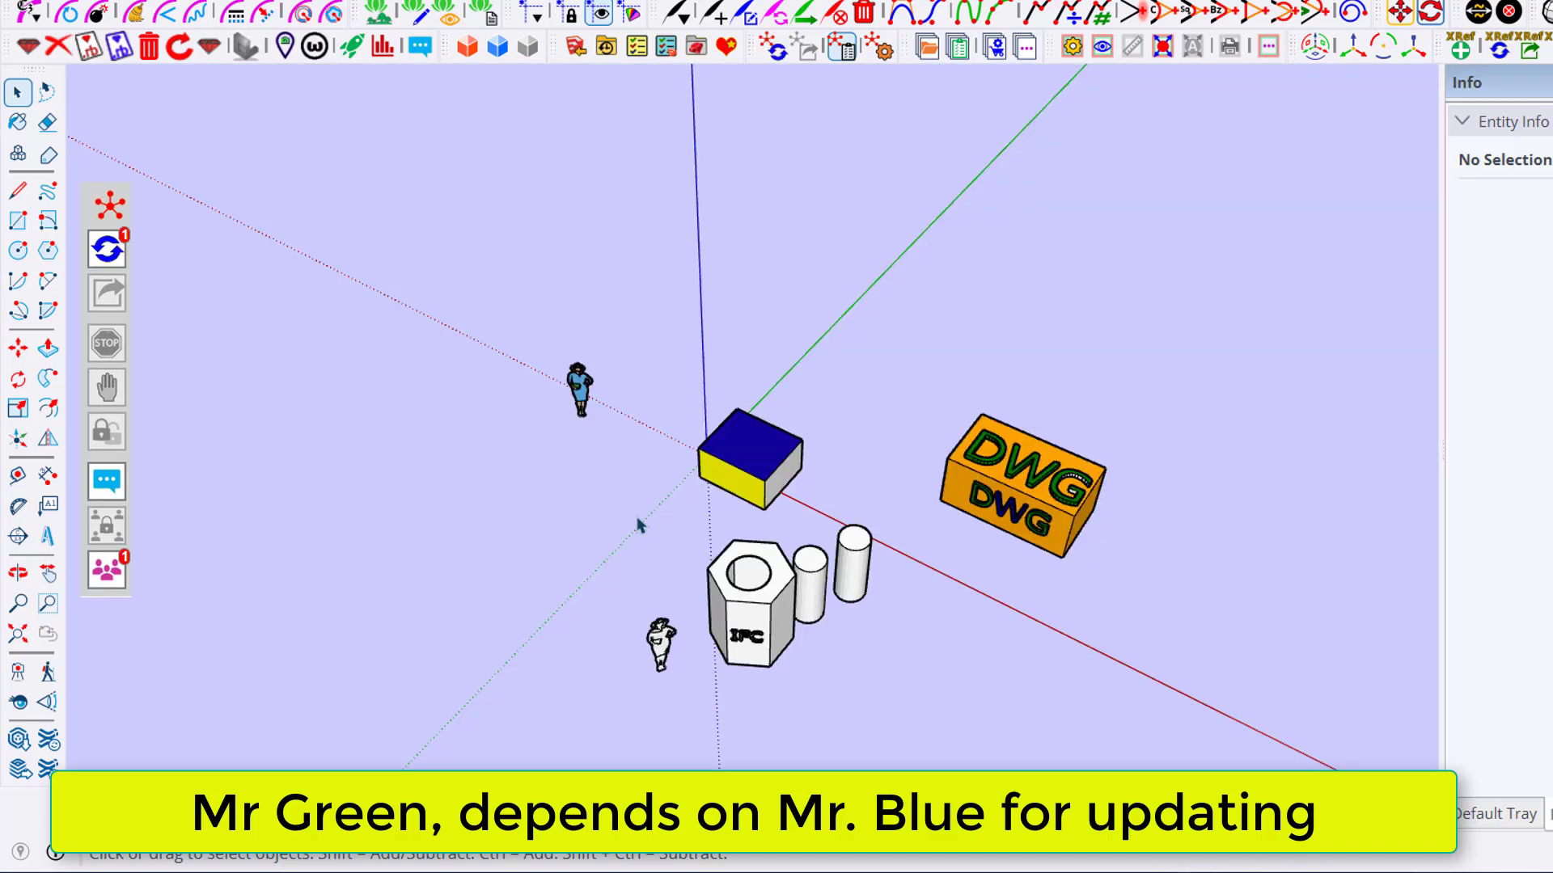
- Update the team model from the modified MyDWG, then publish the teal box change
{"action": "left_click", "coordinate": [107, 250]}
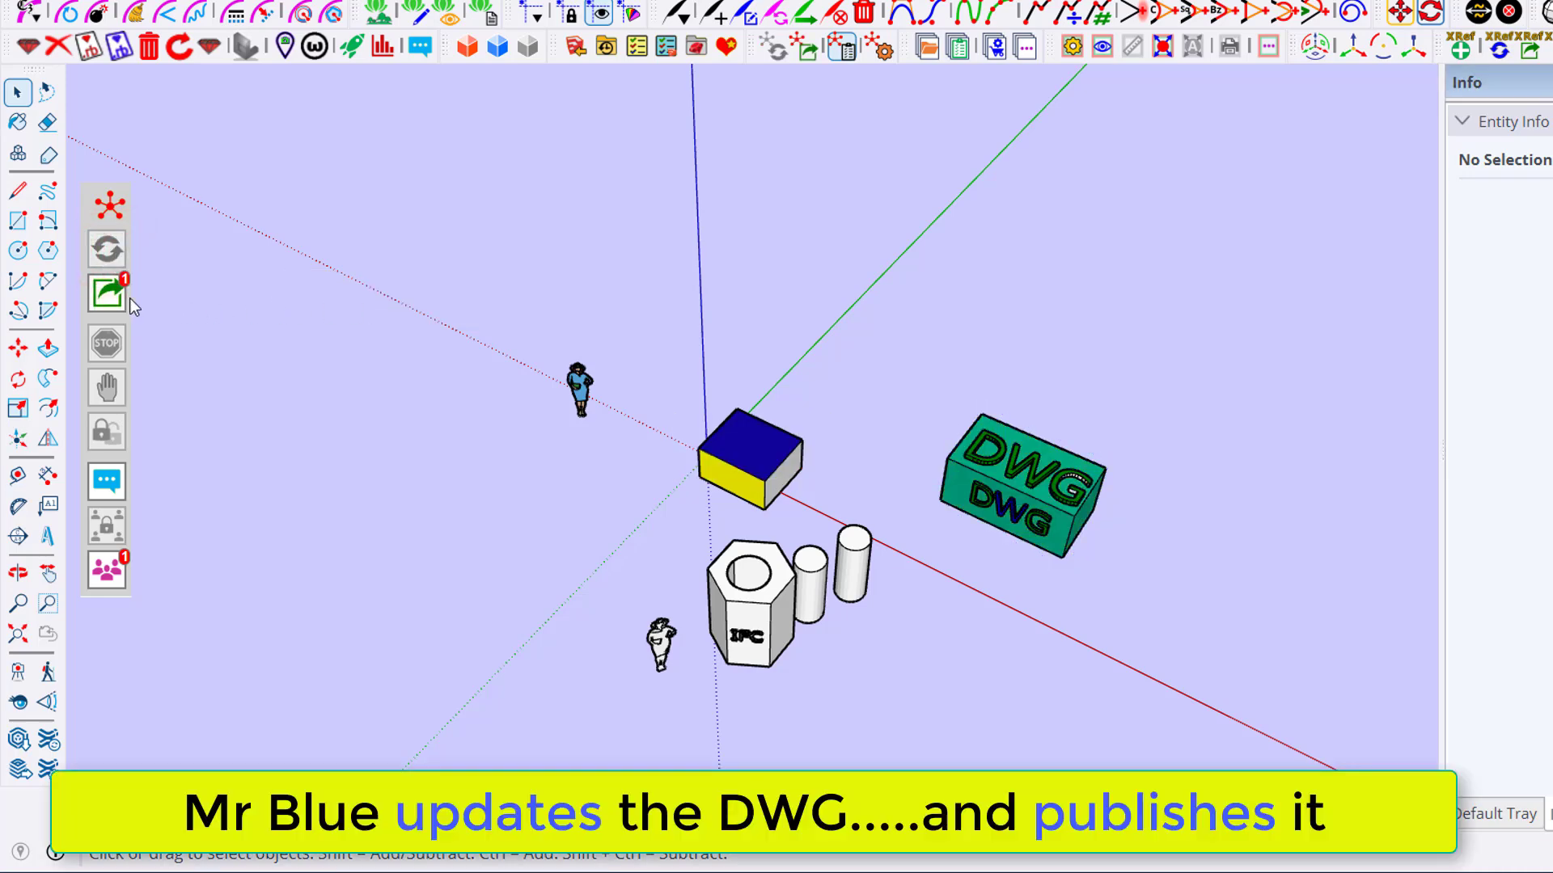
{"action": "mouse_move", "coordinate": [106, 293]}
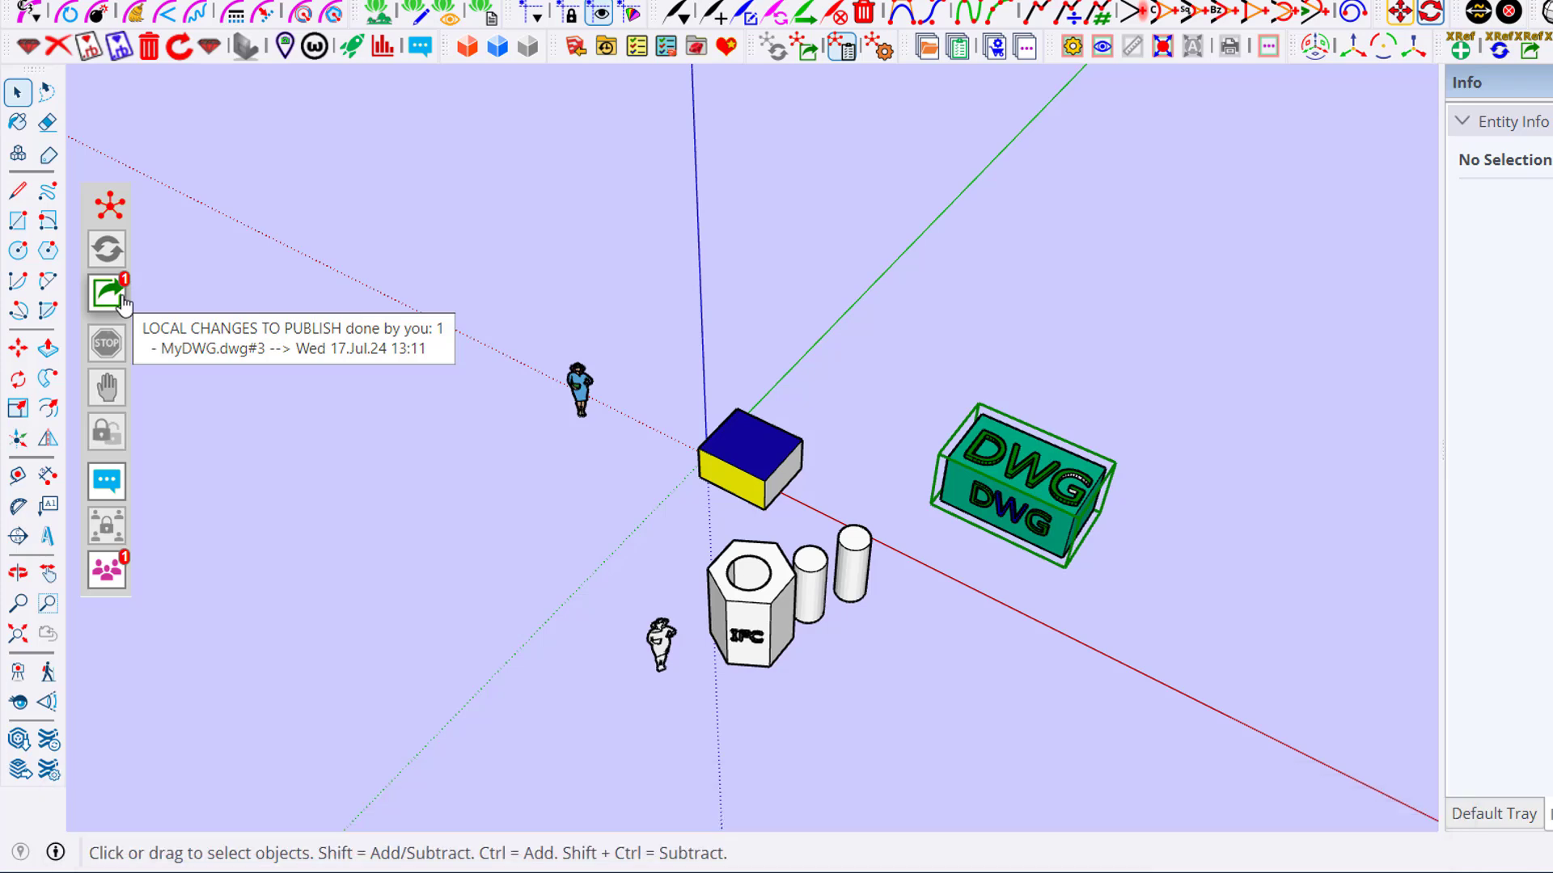
{"action": "left_click", "coordinate": [121, 297]}
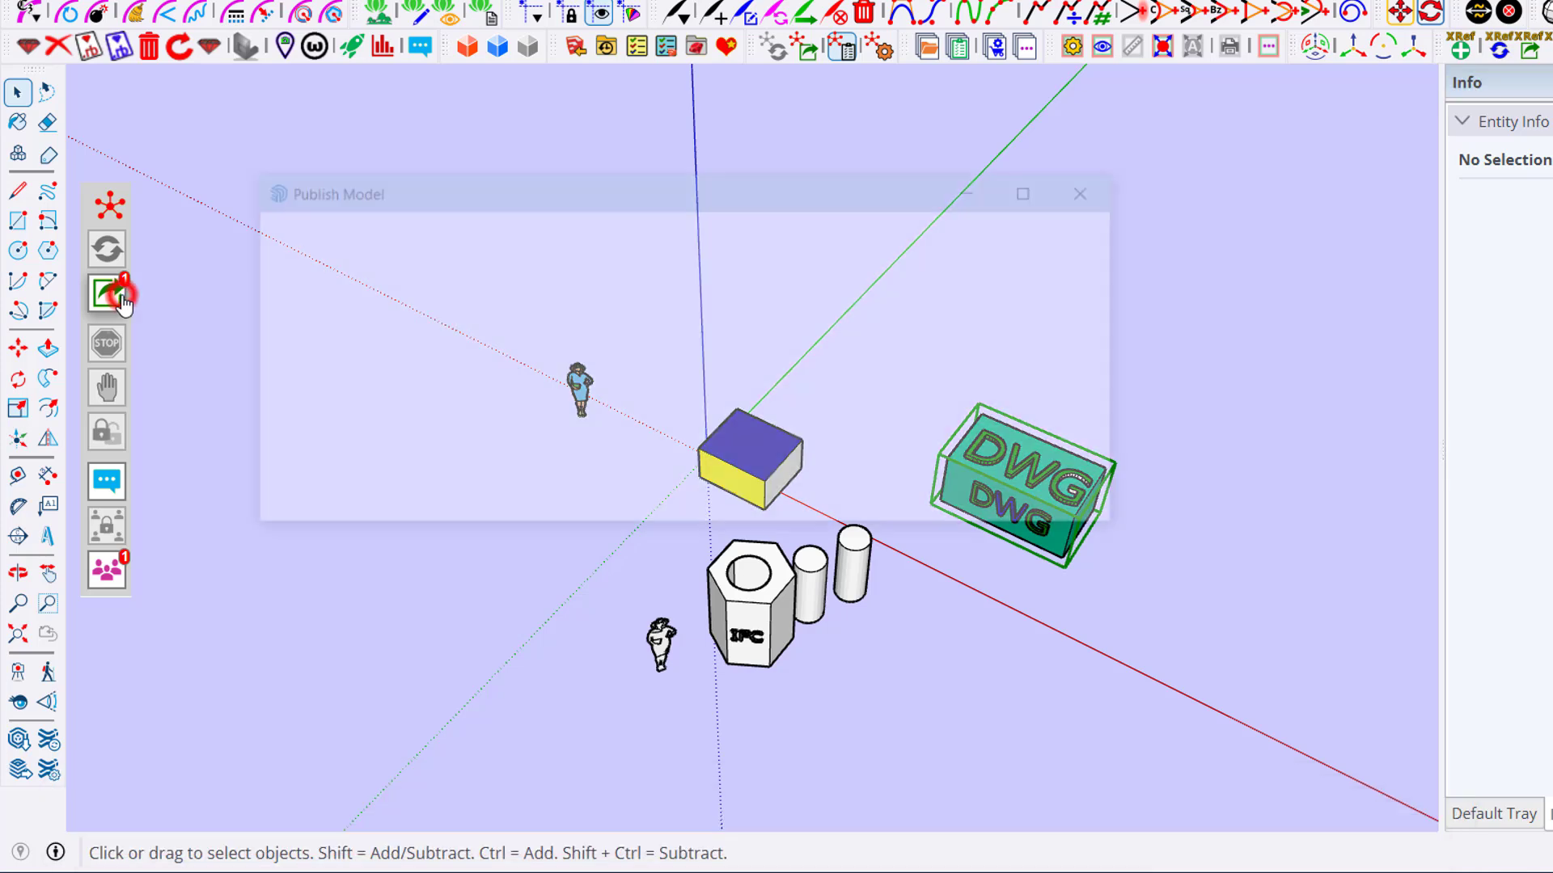
{"action": "left_click", "coordinate": [1077, 479]}
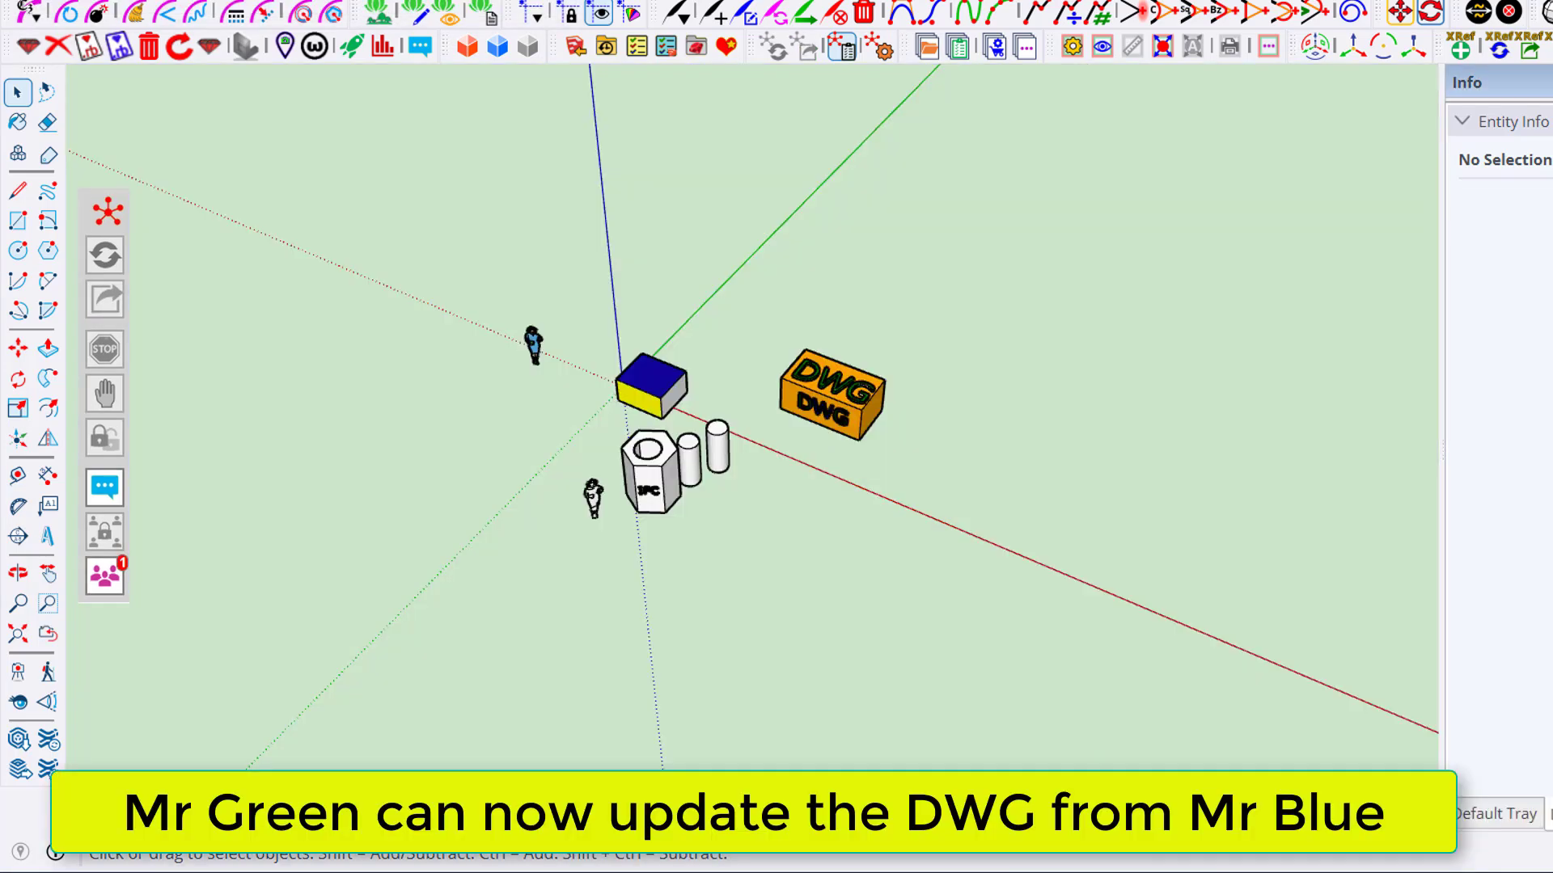
- Pull the published DWG change into the second team model, turning its box teal
{"action": "left_click", "coordinate": [105, 255]}
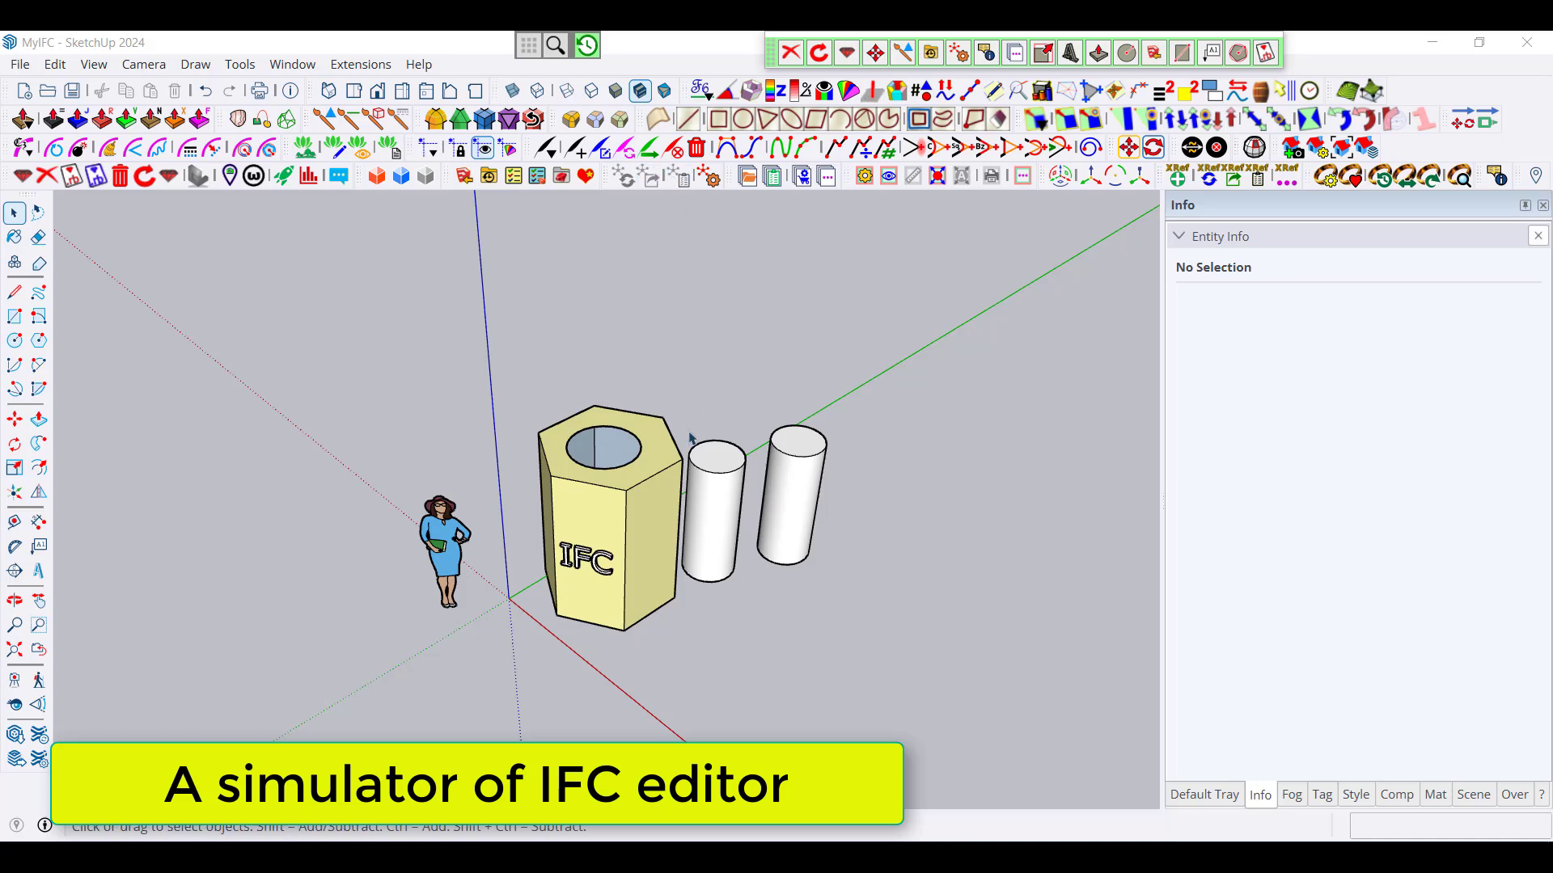
- Inside the IFC group, copy both white cylinders further along the green axis
{"action": "left_click", "coordinate": [644, 477]}
{"action": "double_click", "coordinate": [644, 477]}
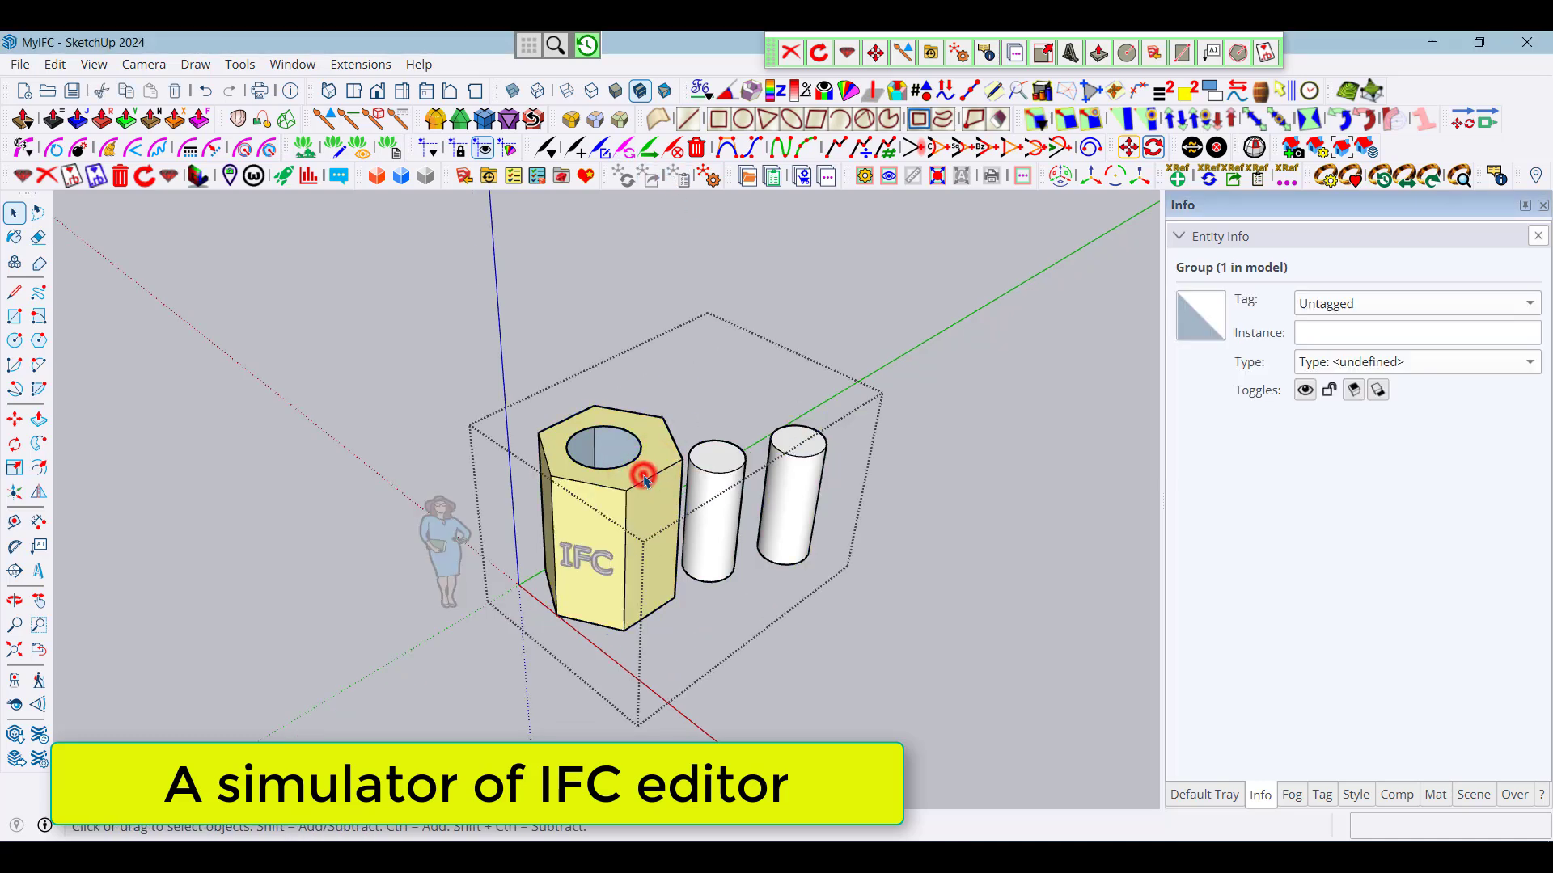
{"action": "left_click", "coordinate": [721, 479]}
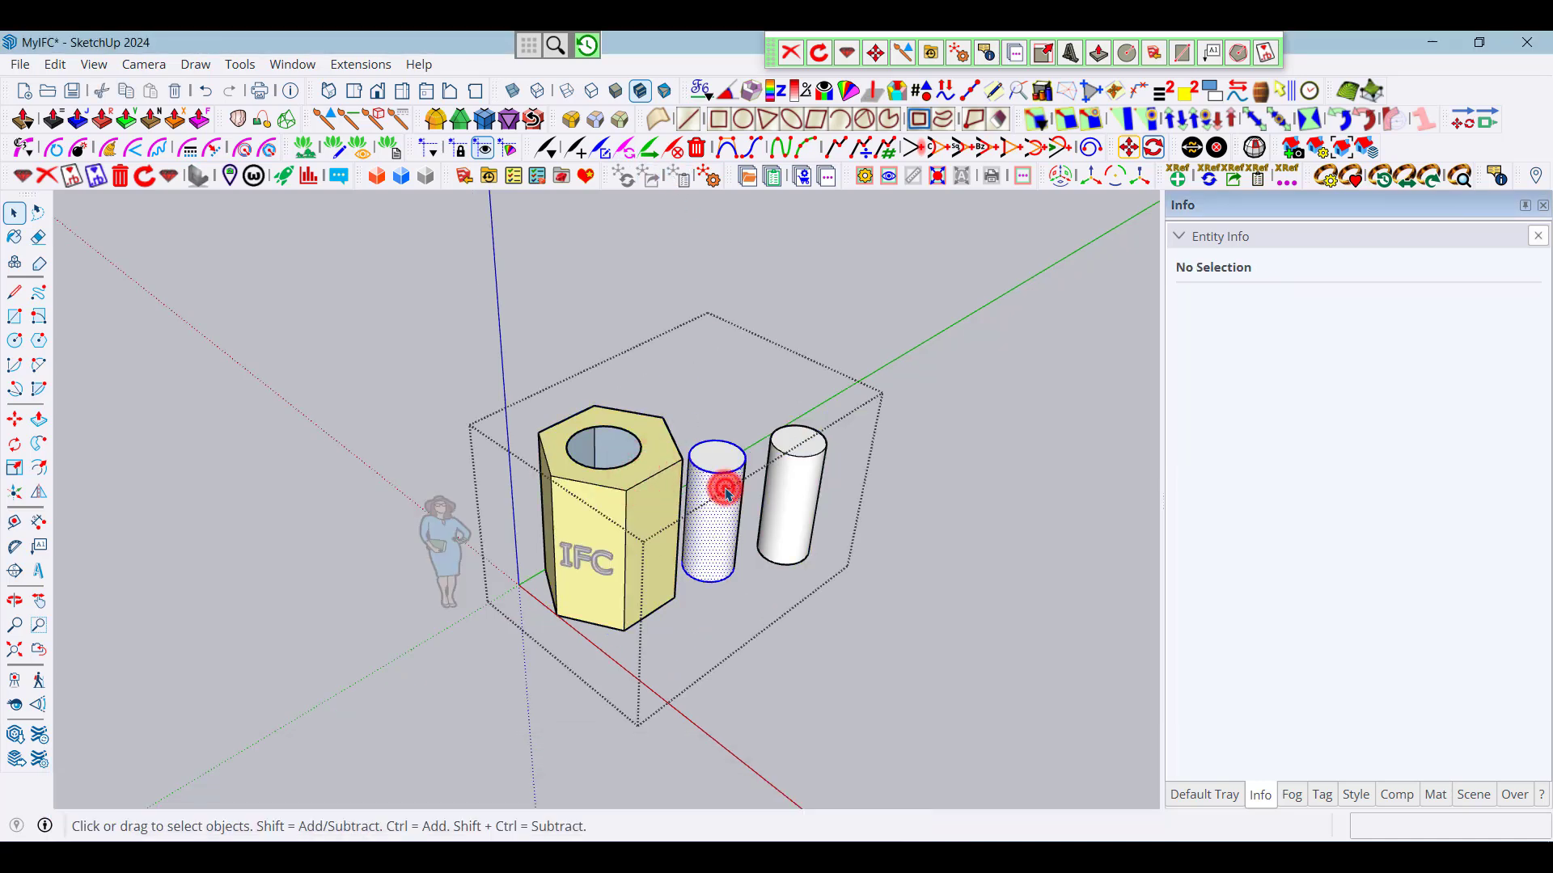
{"action": "left_click", "coordinate": [794, 491], "text": "ctrl"}
{"action": "key", "text": "m"}
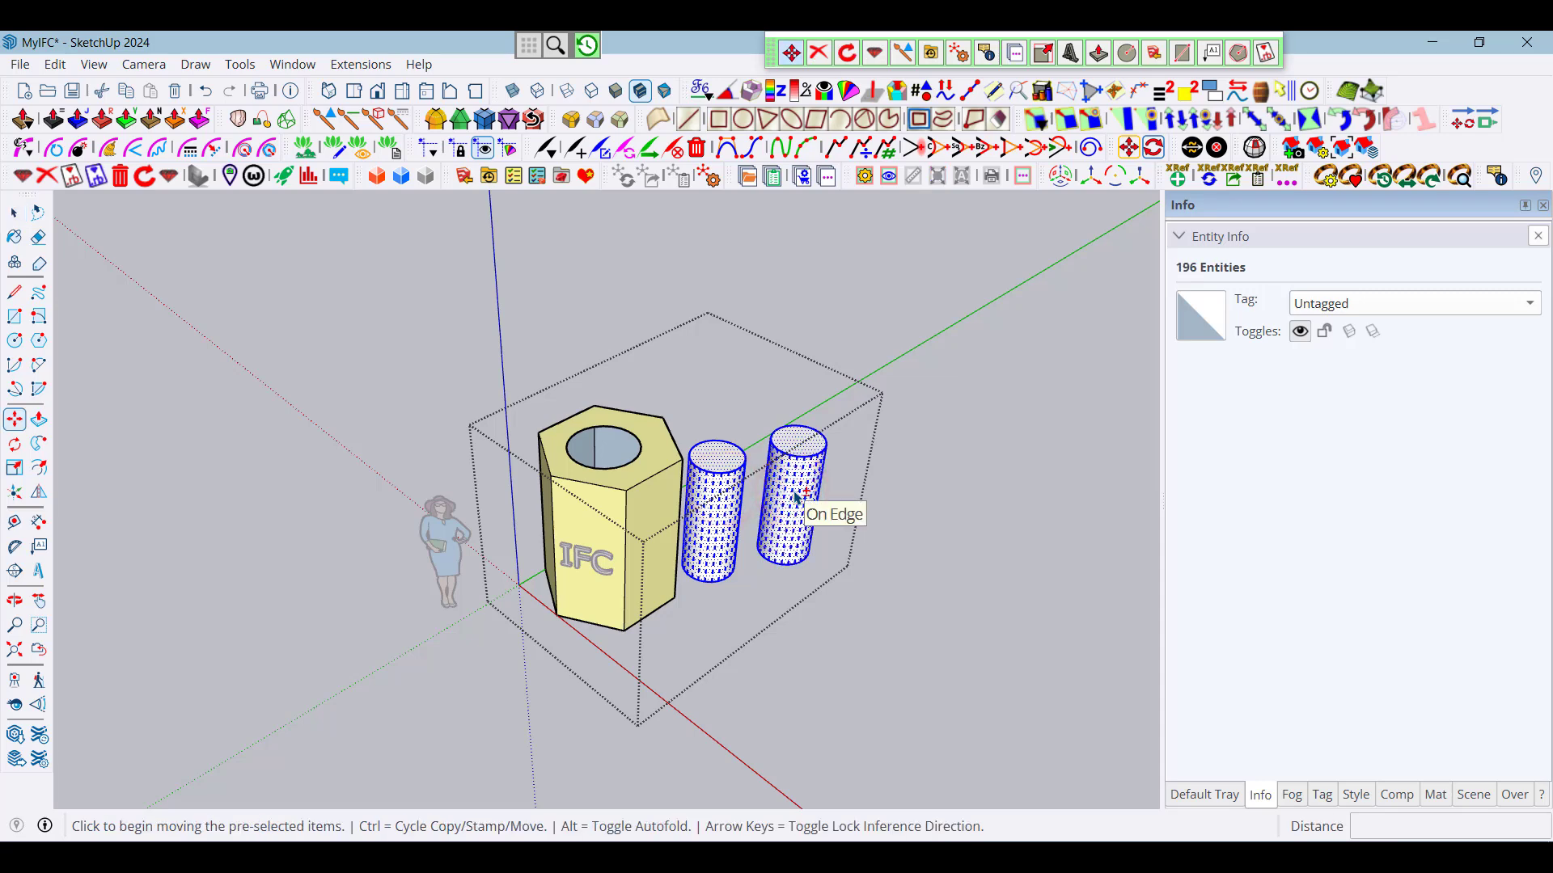
{"action": "left_click", "coordinate": [795, 491]}
{"action": "key", "text": "ctrl"}
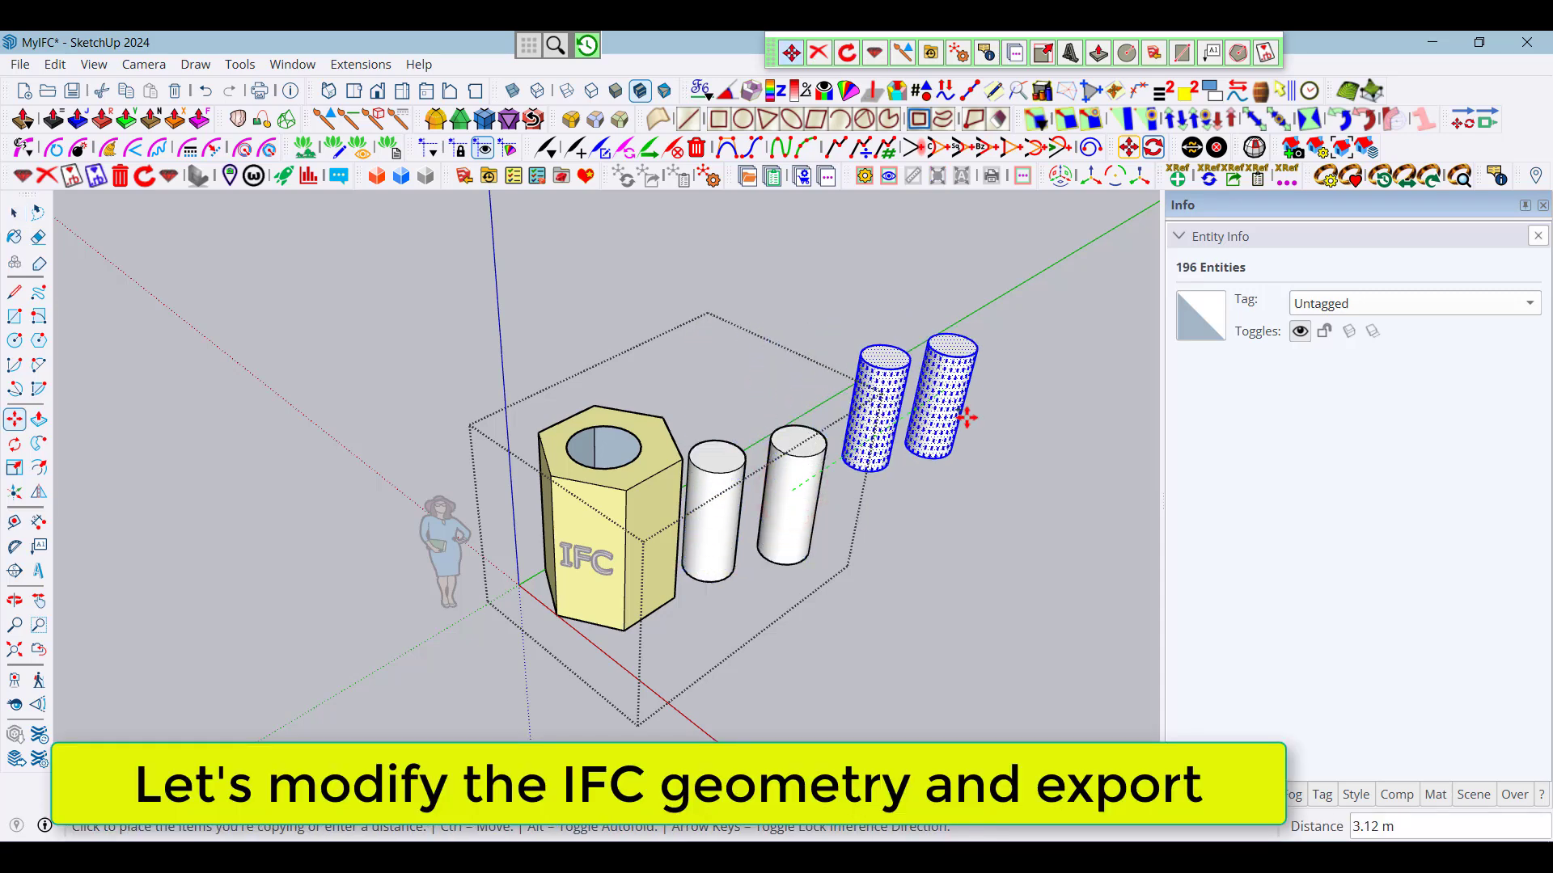
{"action": "left_click", "coordinate": [955, 423]}
{"action": "key", "text": "space"}
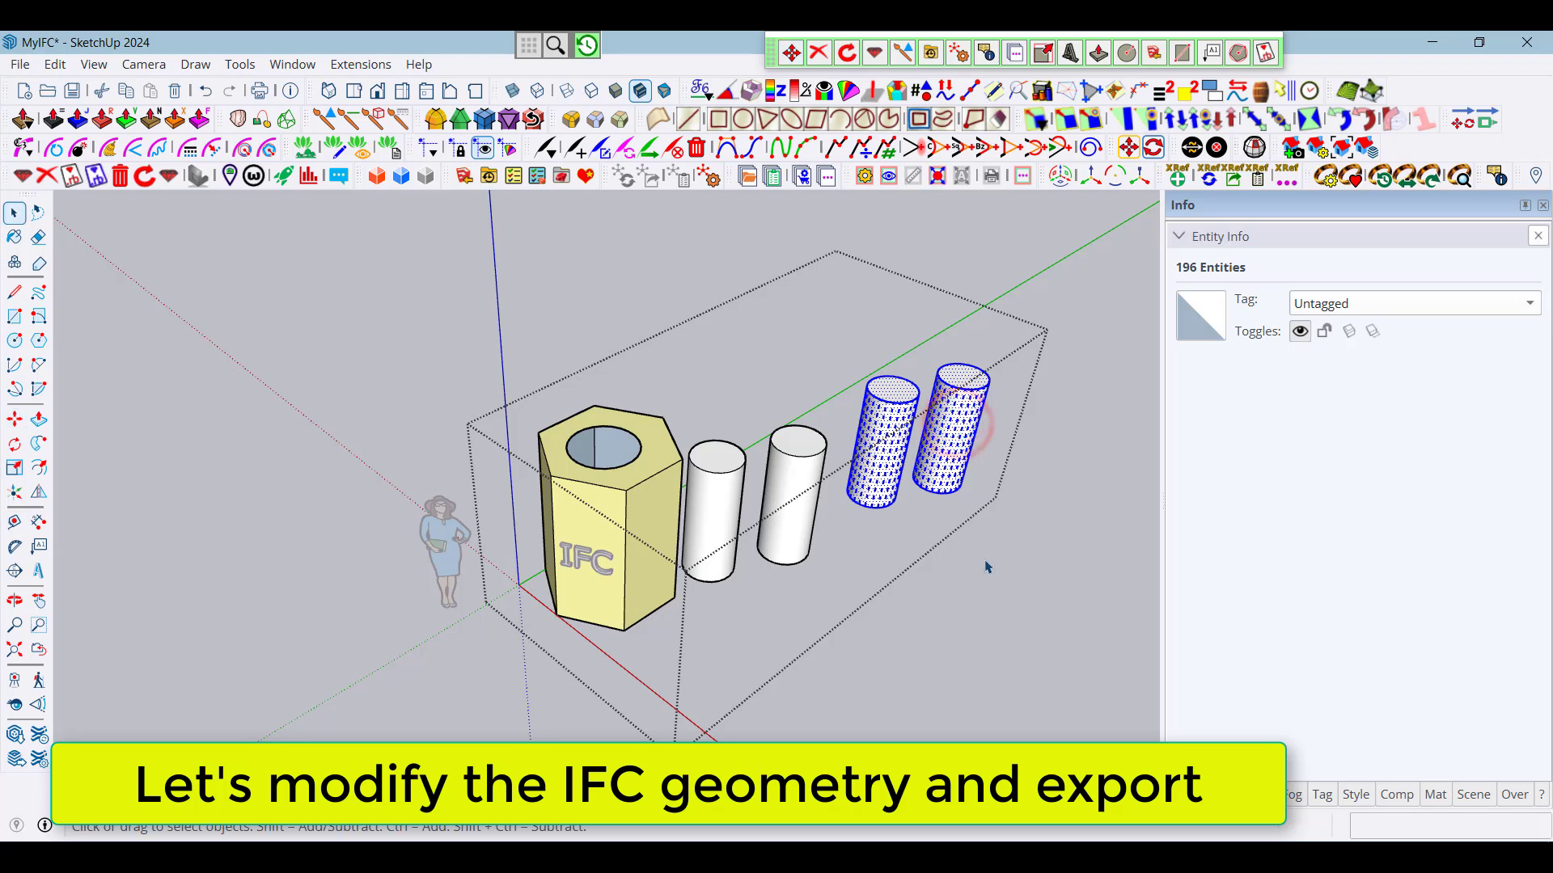
{"action": "left_click", "coordinate": [981, 562]}
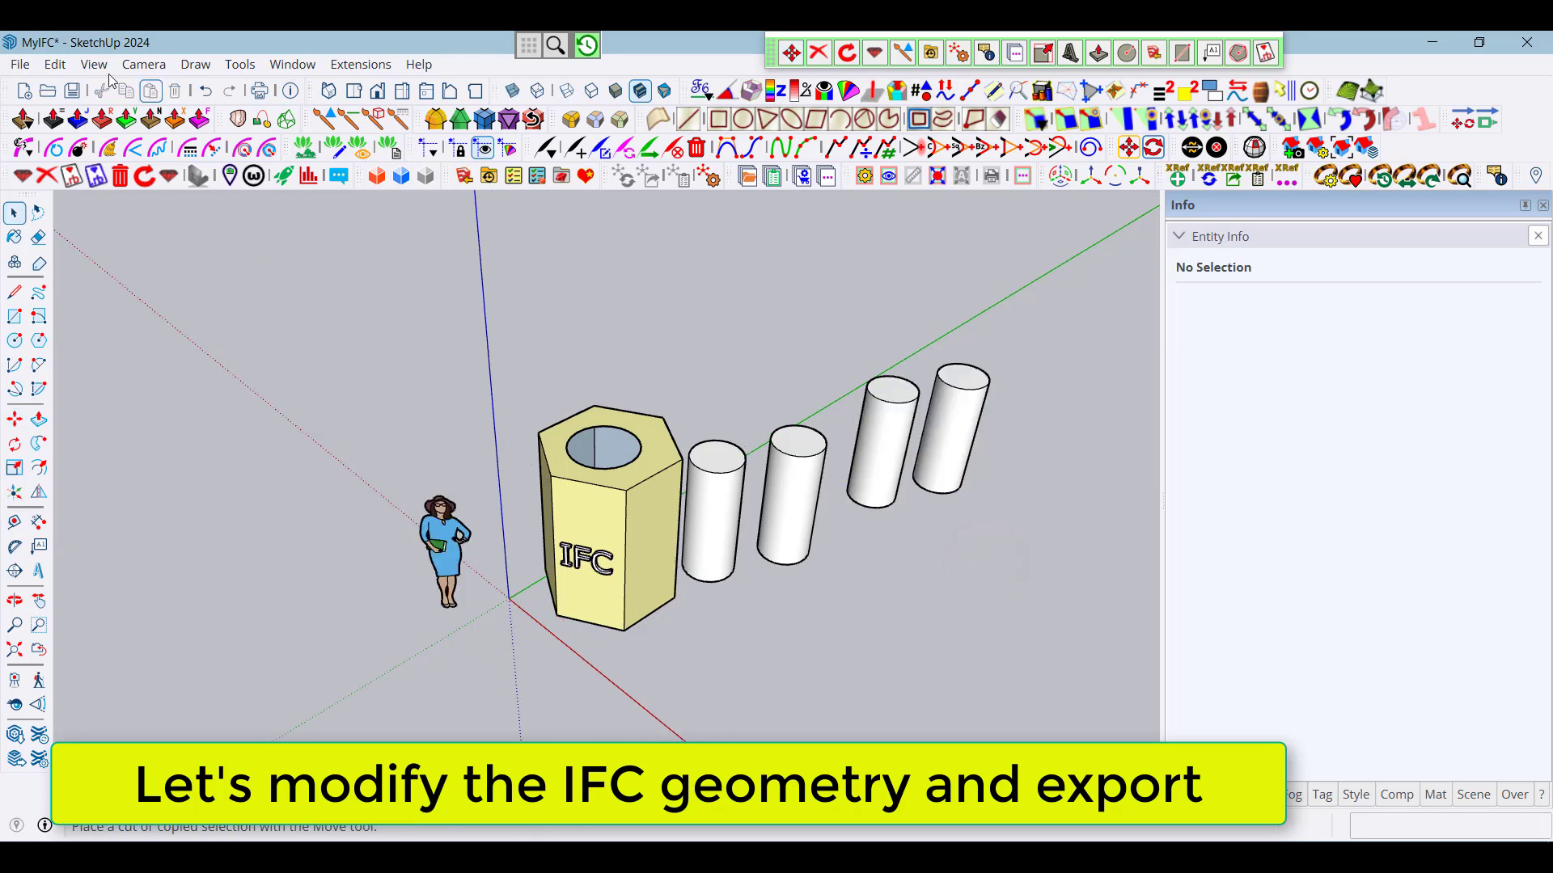
- Export the four-cylinder model as a 3D model over MyIFC.ifc, confirming the replacement
{"action": "left_click", "coordinate": [19, 64]}
{"action": "mouse_move", "coordinate": [54, 372]}
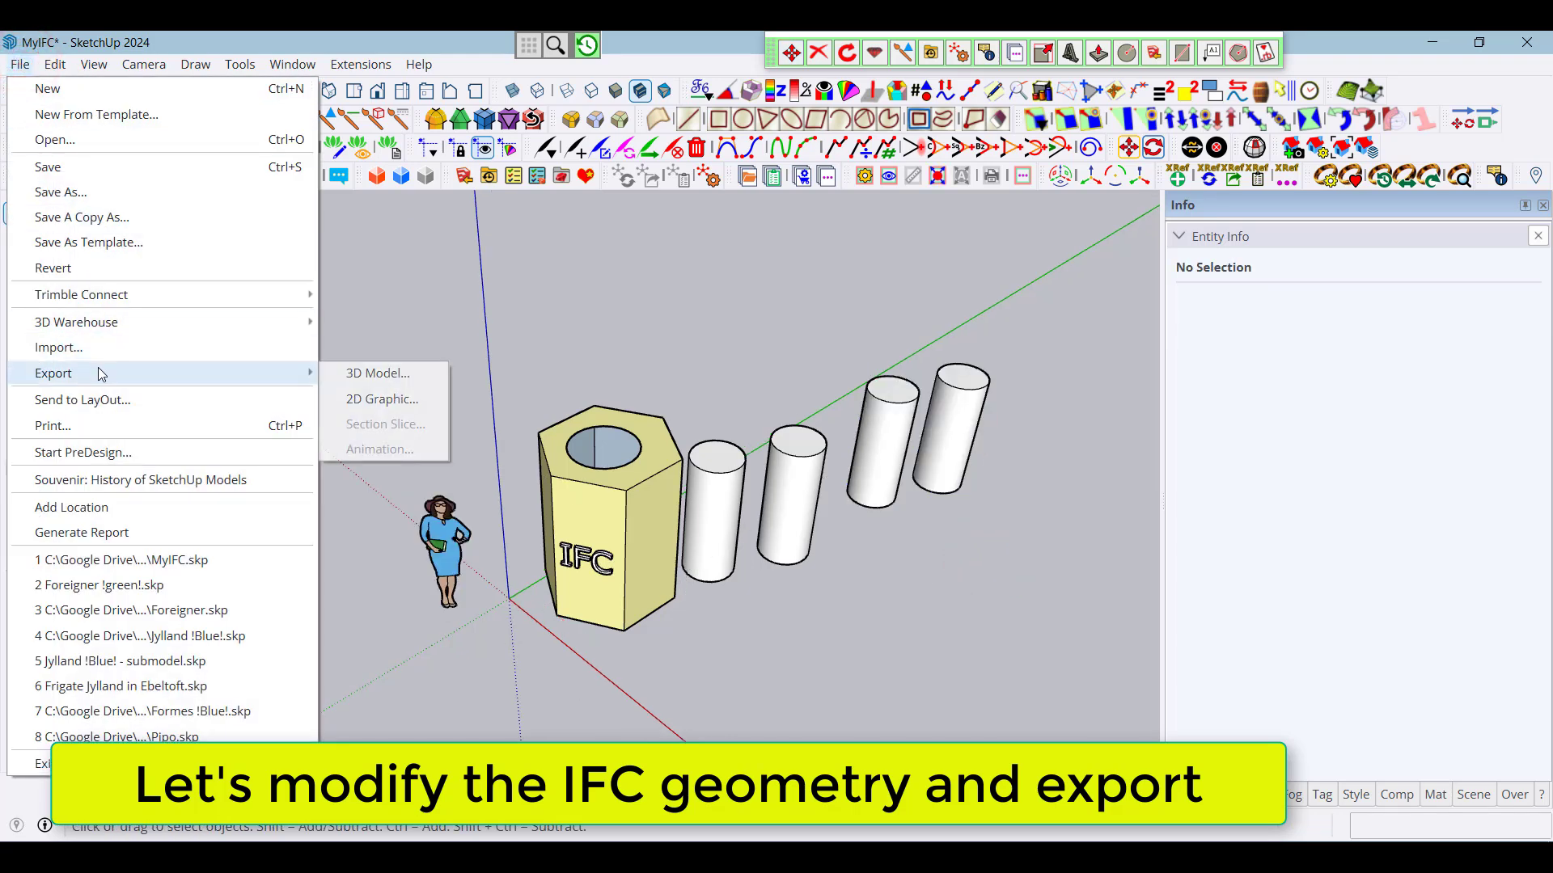
{"action": "left_click", "coordinate": [390, 378]}
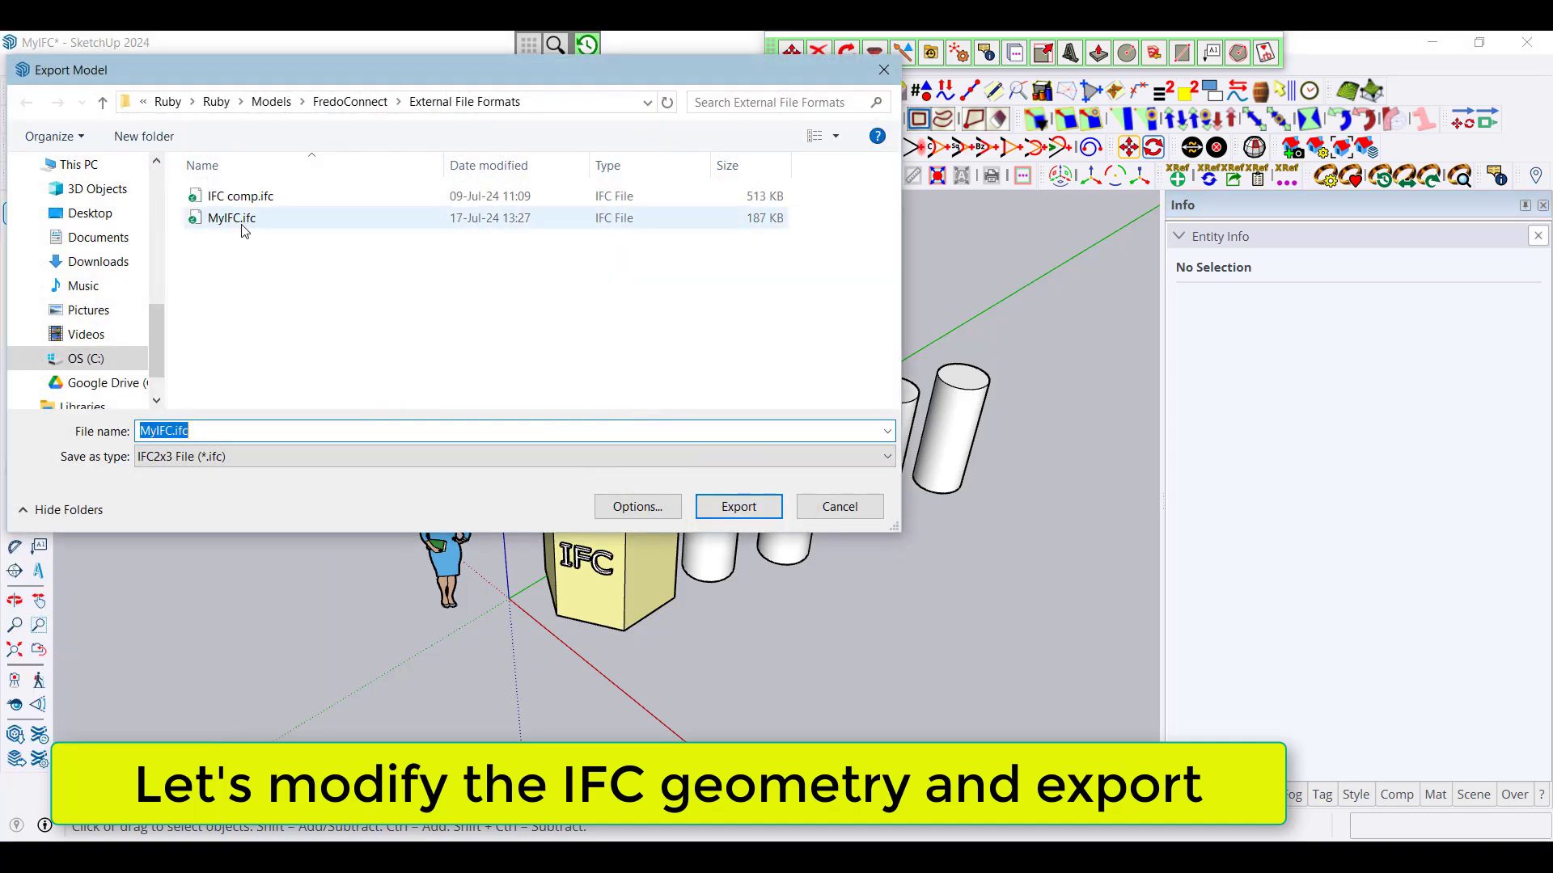
{"action": "left_click", "coordinate": [243, 218]}
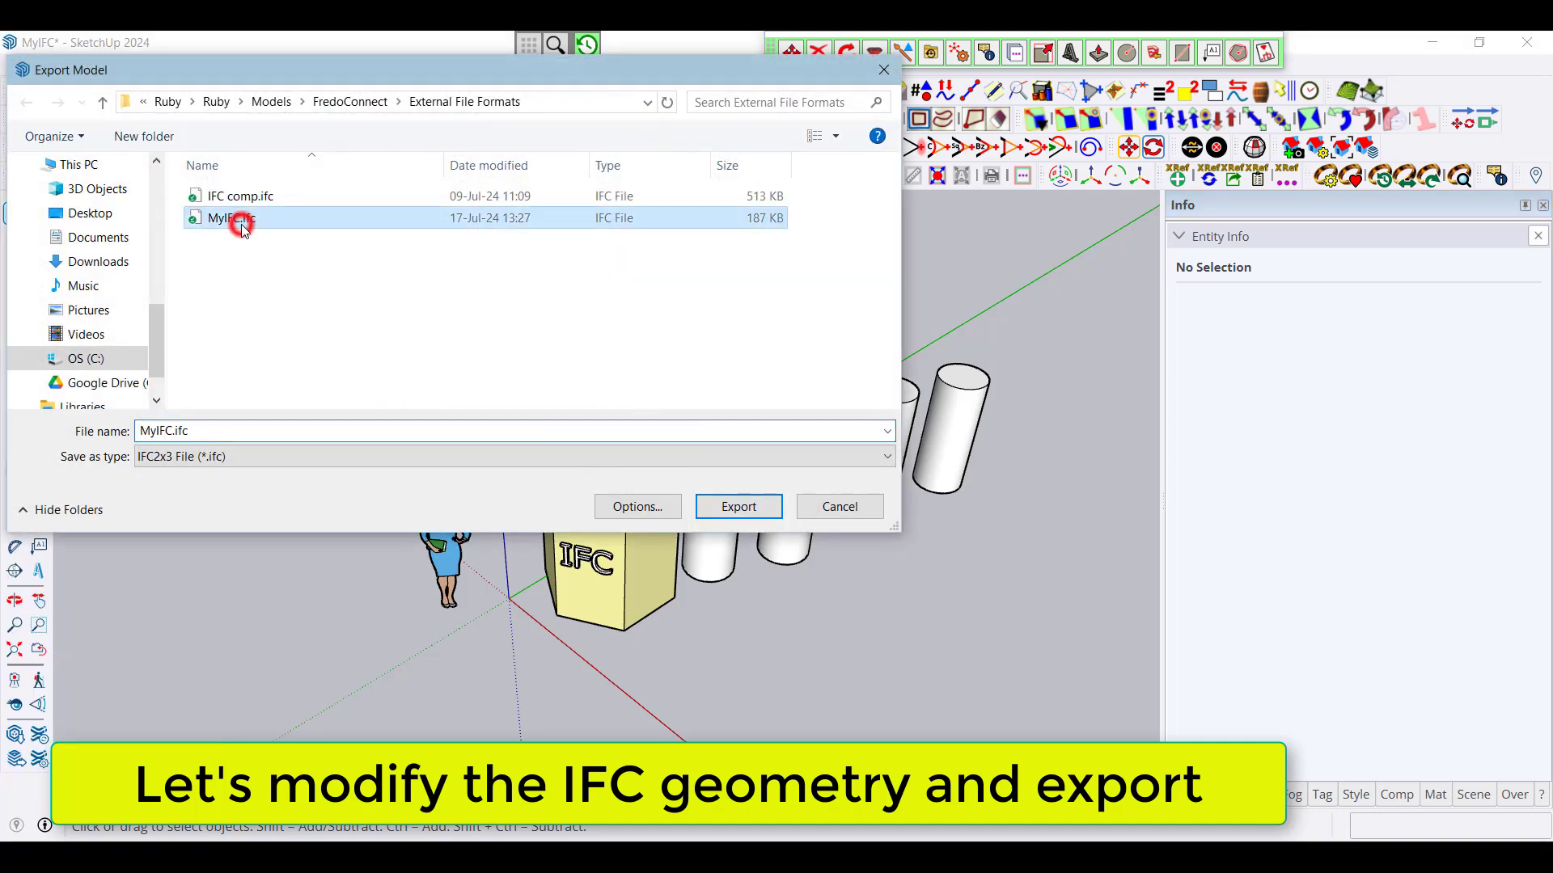
{"action": "left_click", "coordinate": [749, 508]}
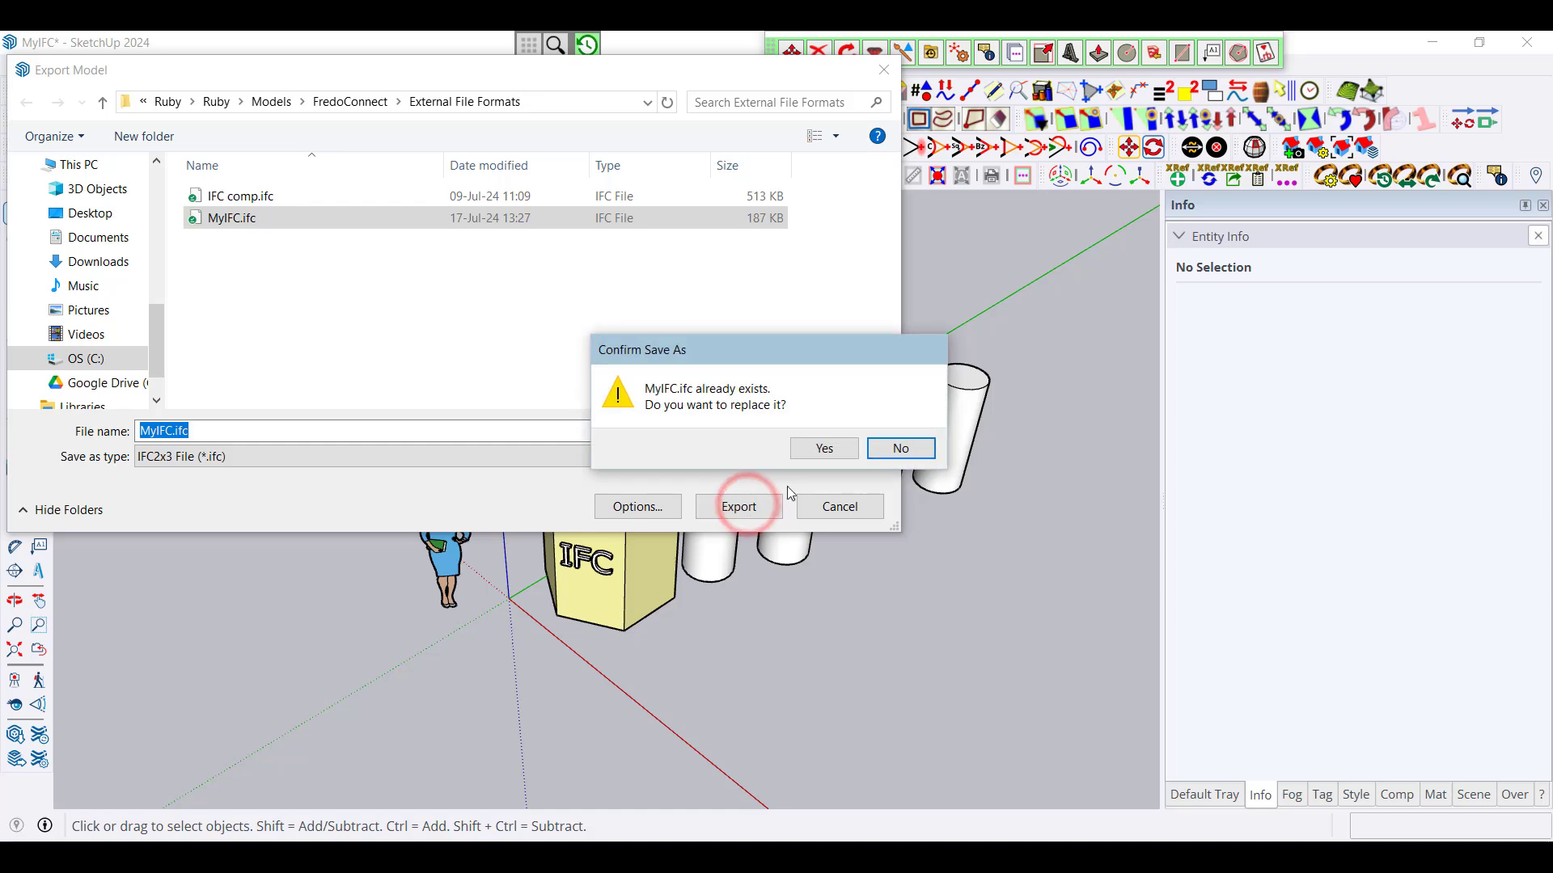
{"action": "left_click", "coordinate": [841, 451]}
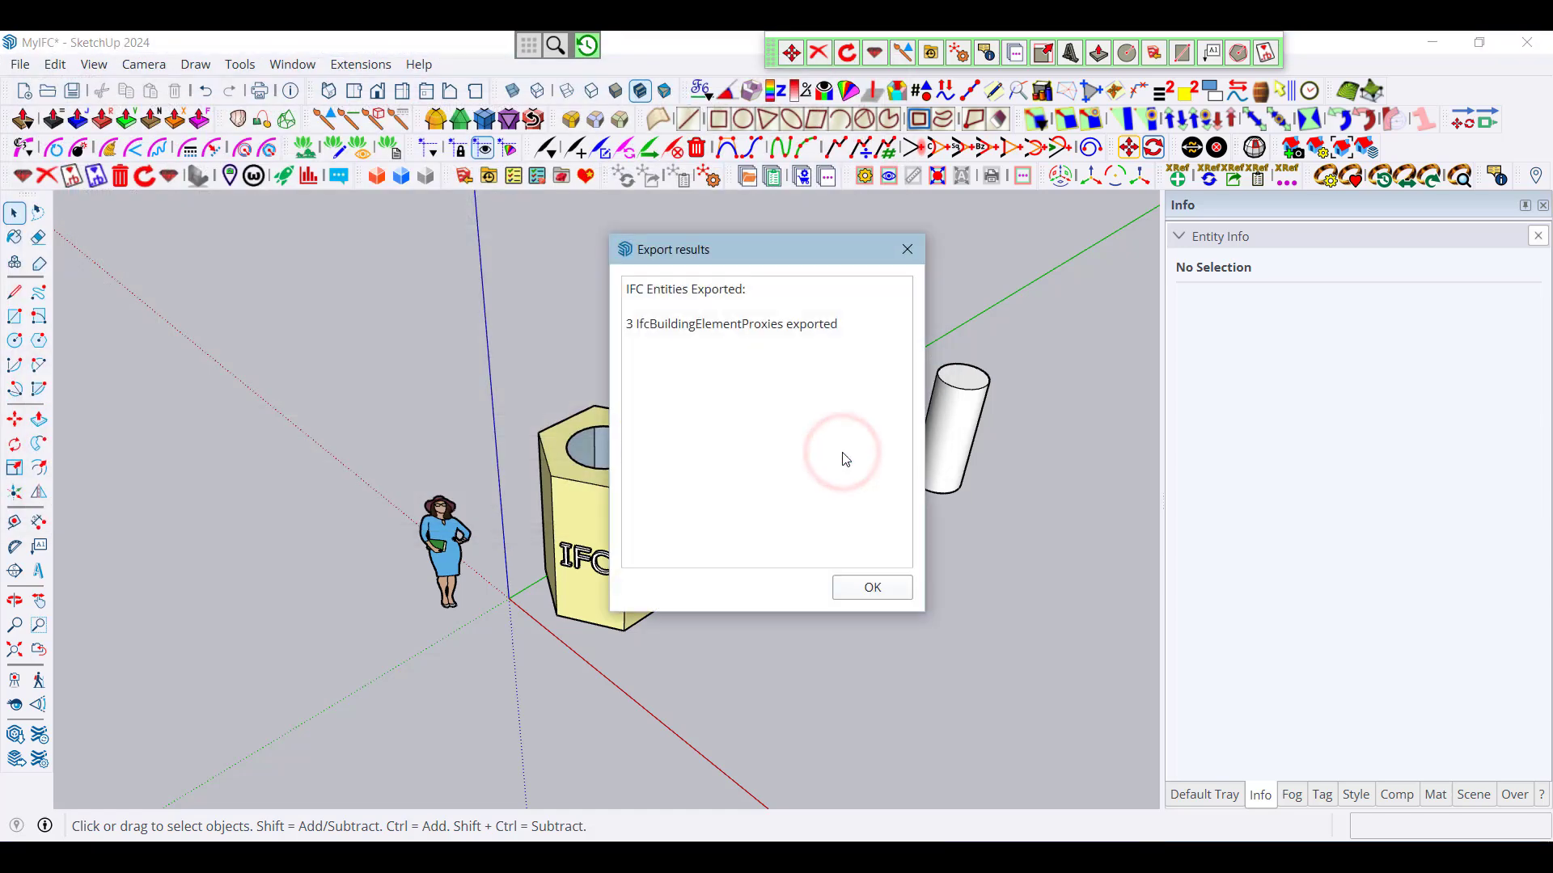
{"action": "left_click", "coordinate": [873, 586]}
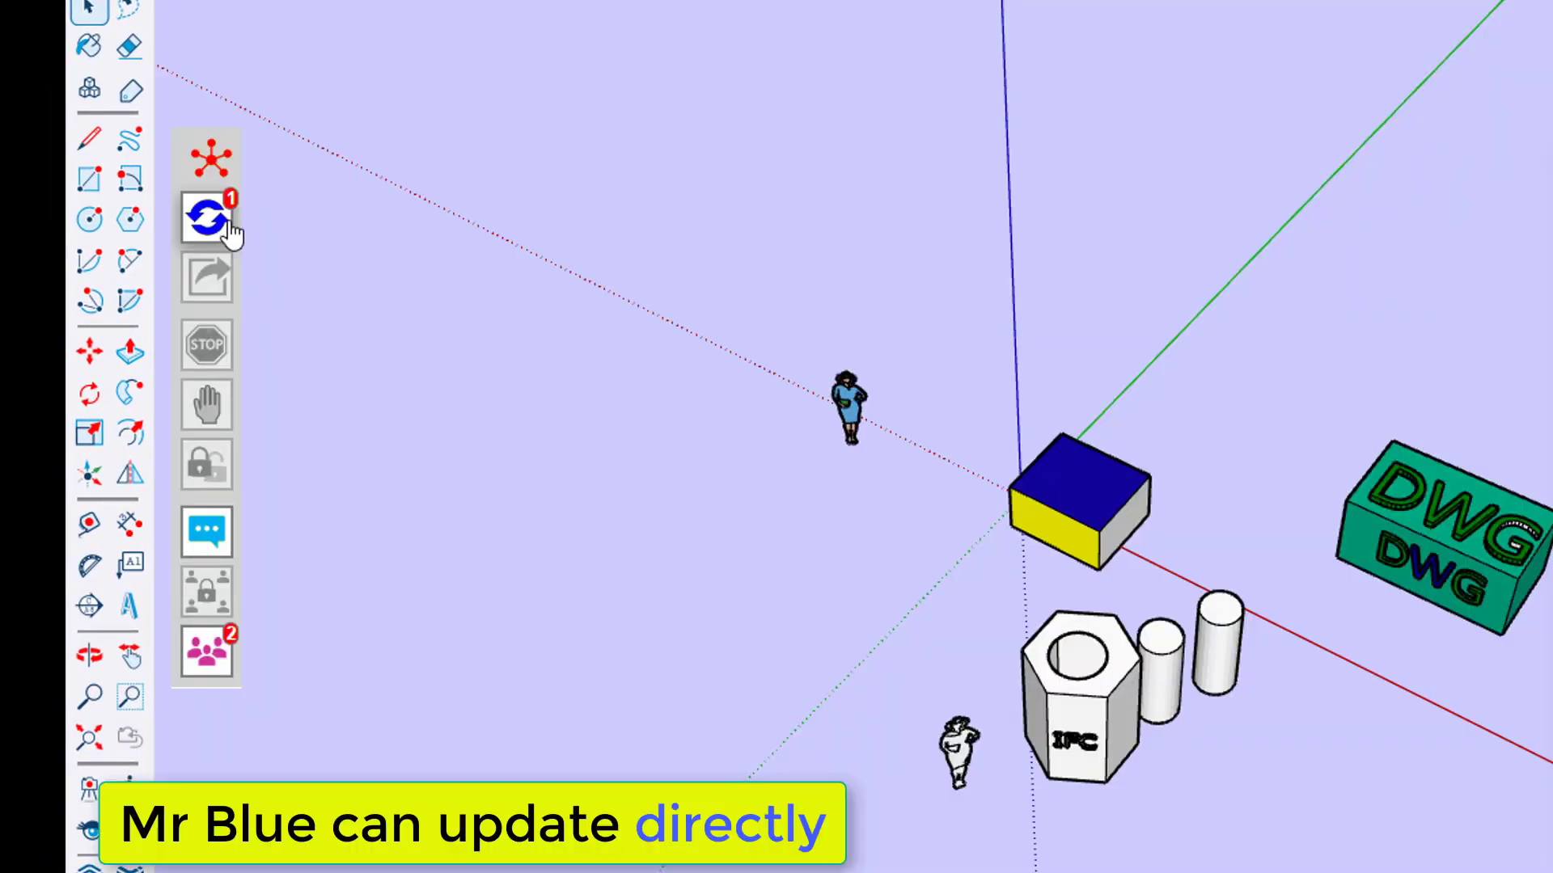
{"action": "mouse_move", "coordinate": [207, 219]}
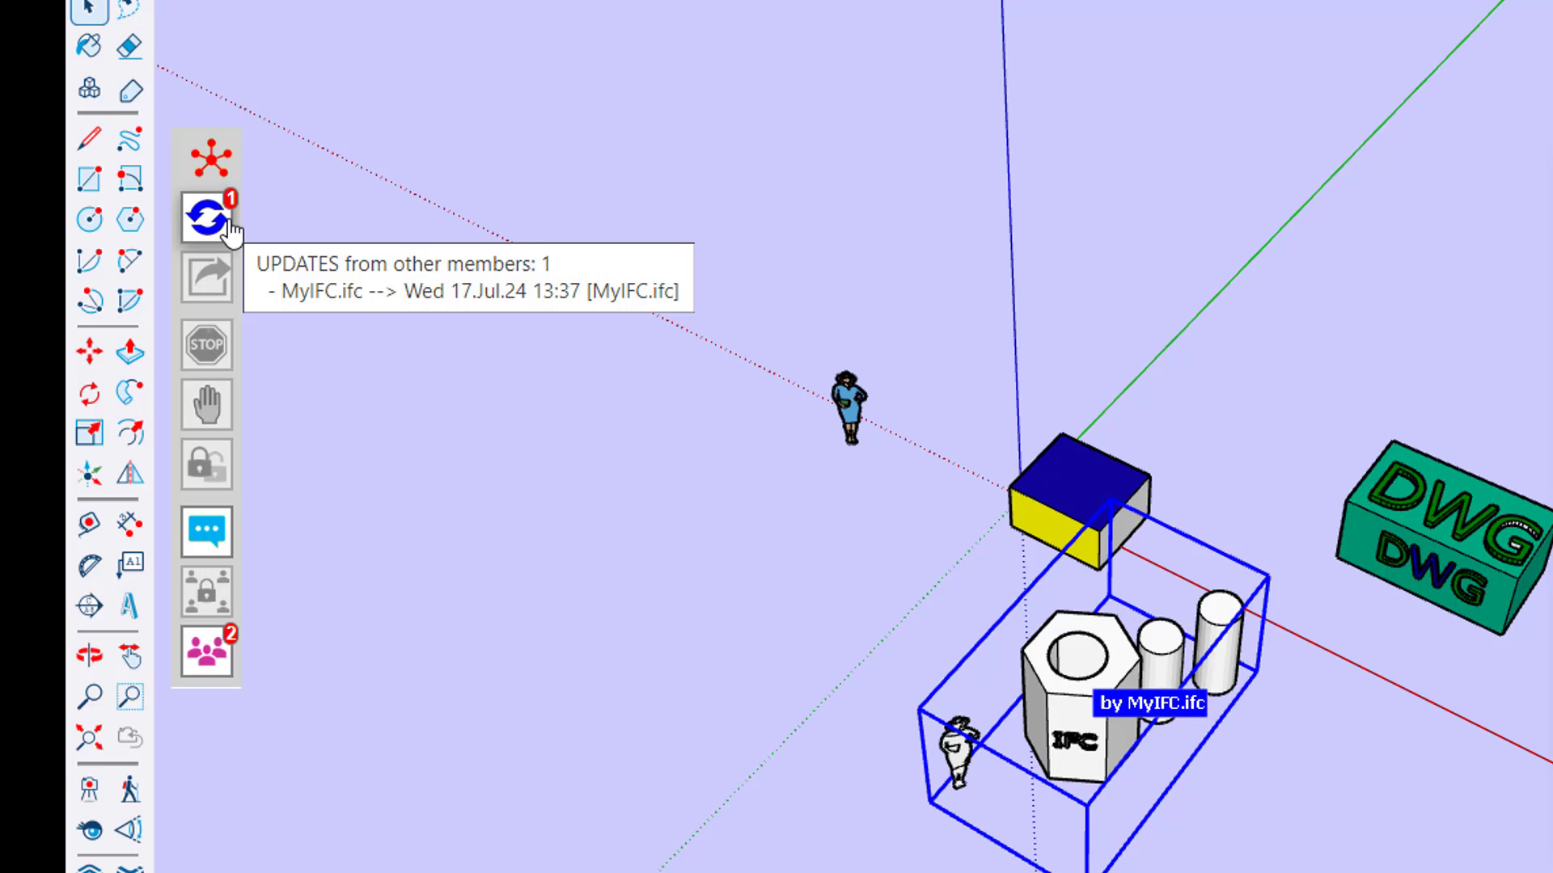
- Reload MyIFC.ifc via FredoConnect Update in both team models to show all four cylinders
{"action": "left_click", "coordinate": [230, 230]}
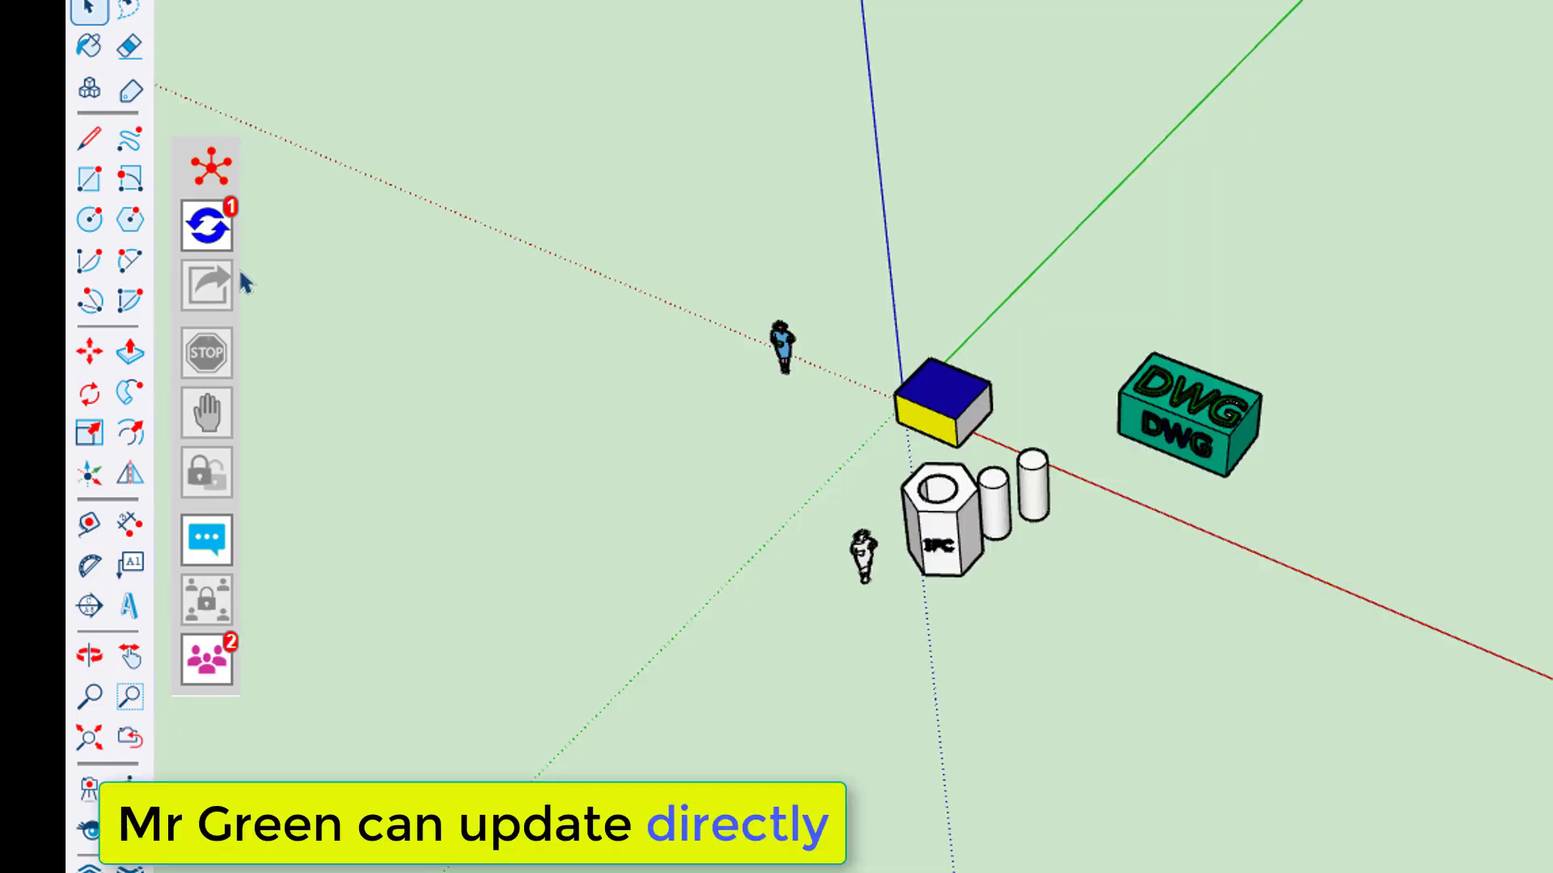
{"action": "left_click", "coordinate": [212, 226]}
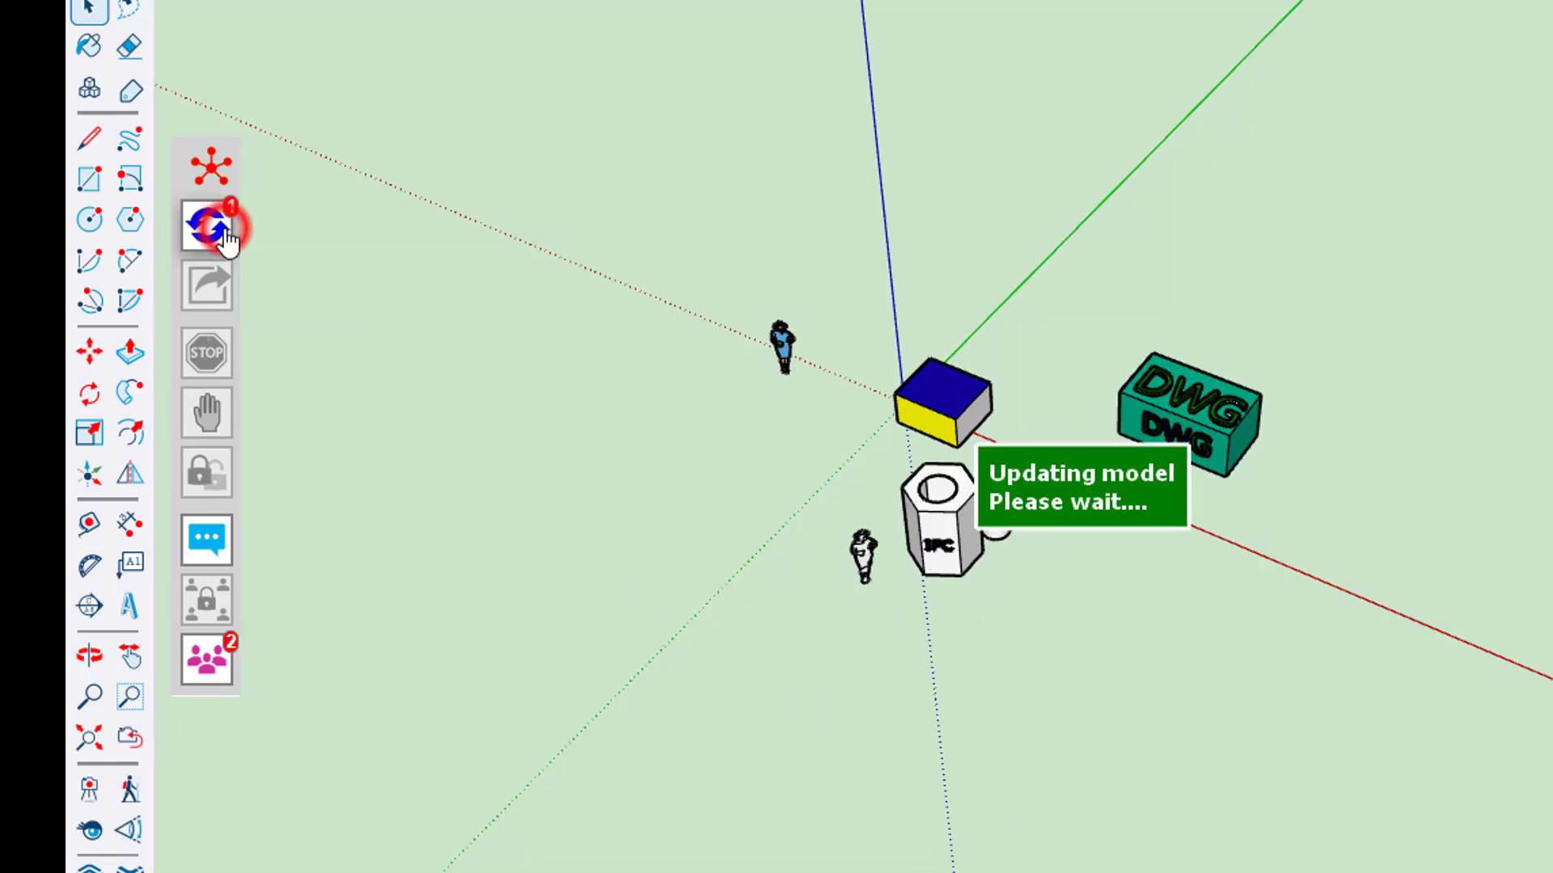